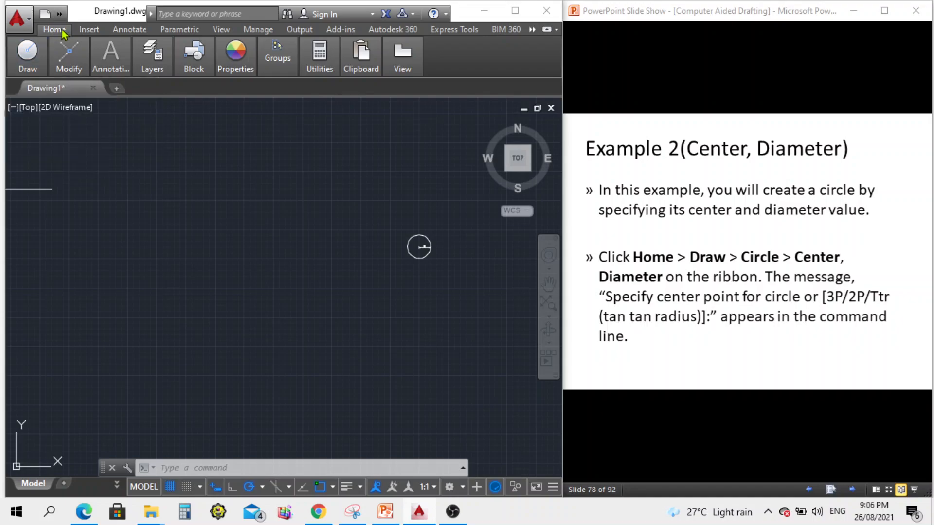
Step: Draw a circle of diameter 40 with the Center, Diameter method, centered to the left of the existing circle and roughly level with it
mouse_move(30, 61)
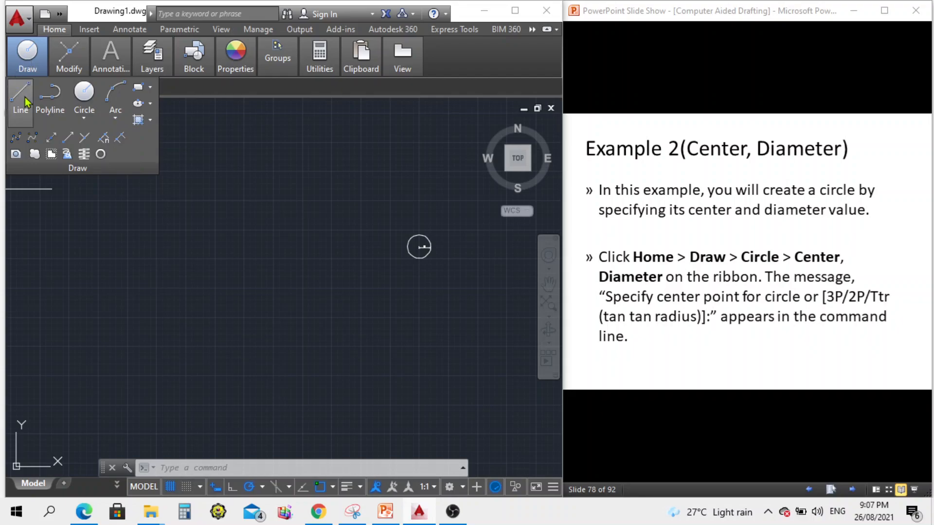
click(86, 114)
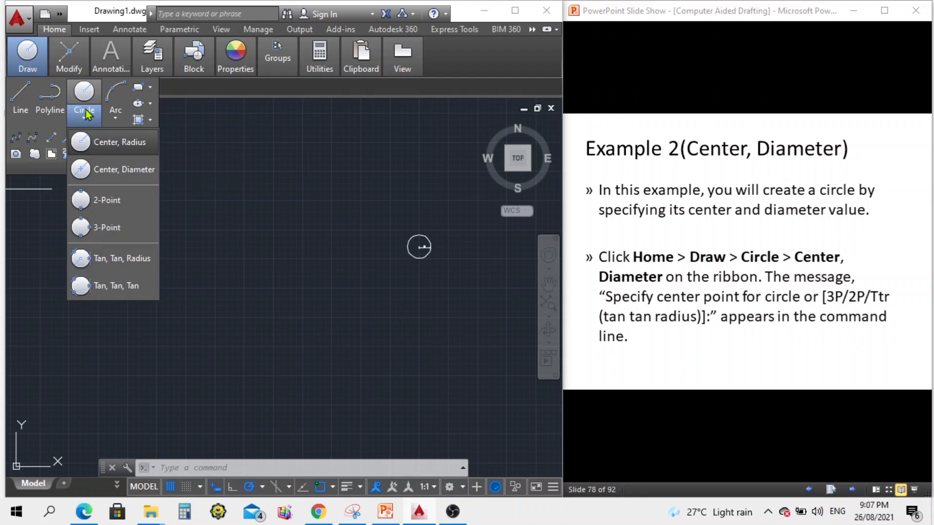
click(104, 178)
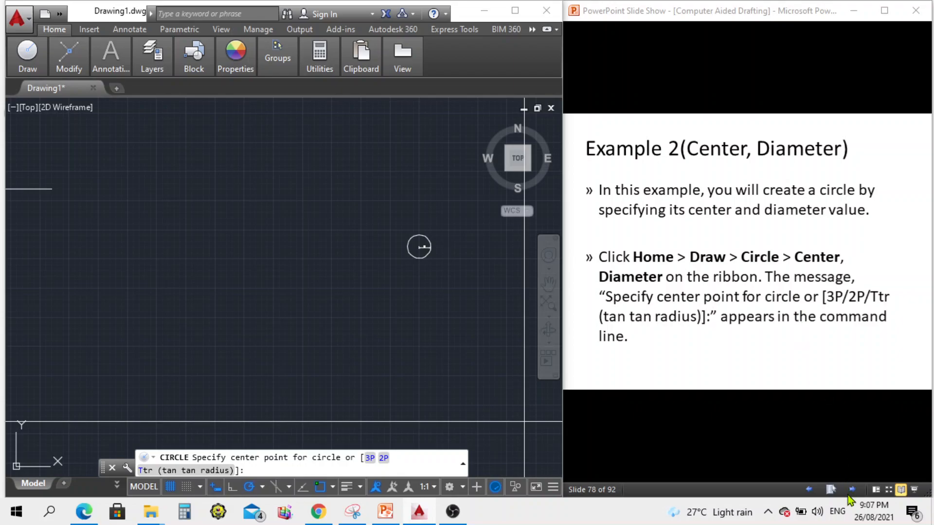
click(855, 477)
click(859, 495)
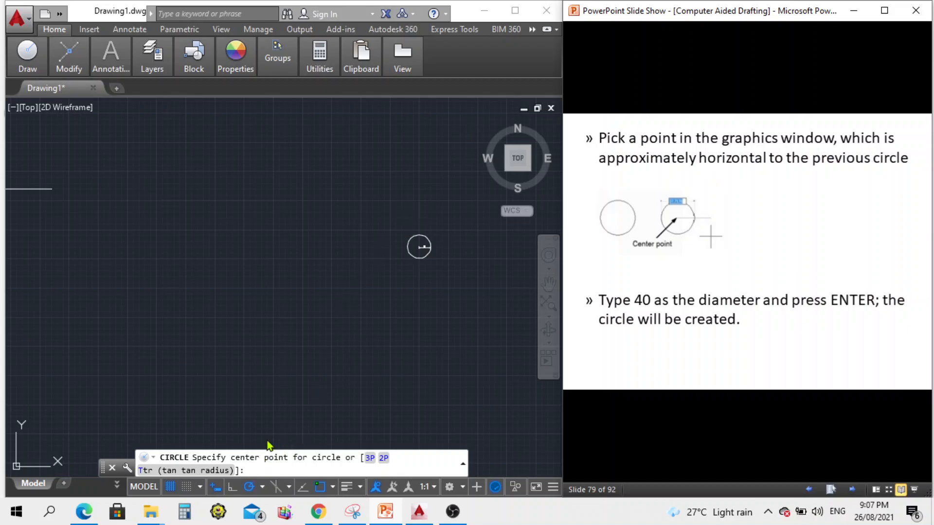
click(252, 236)
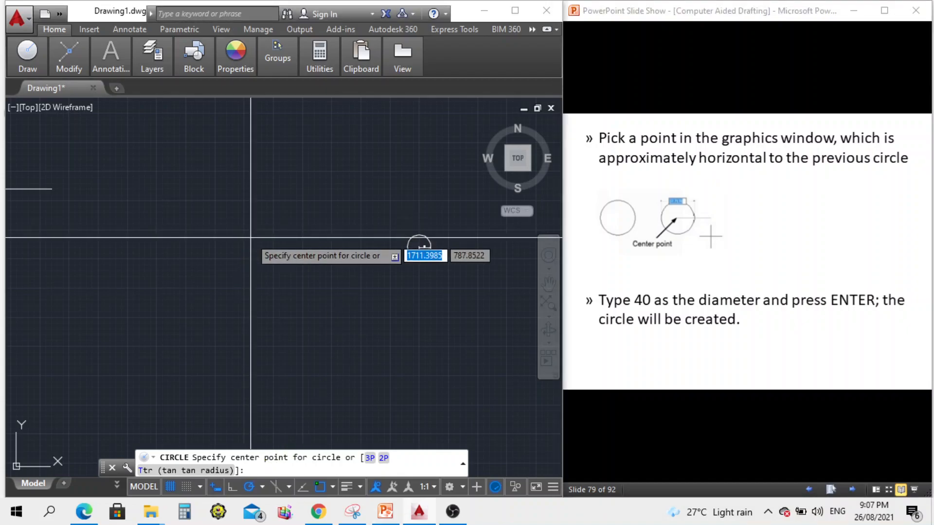
click(223, 232)
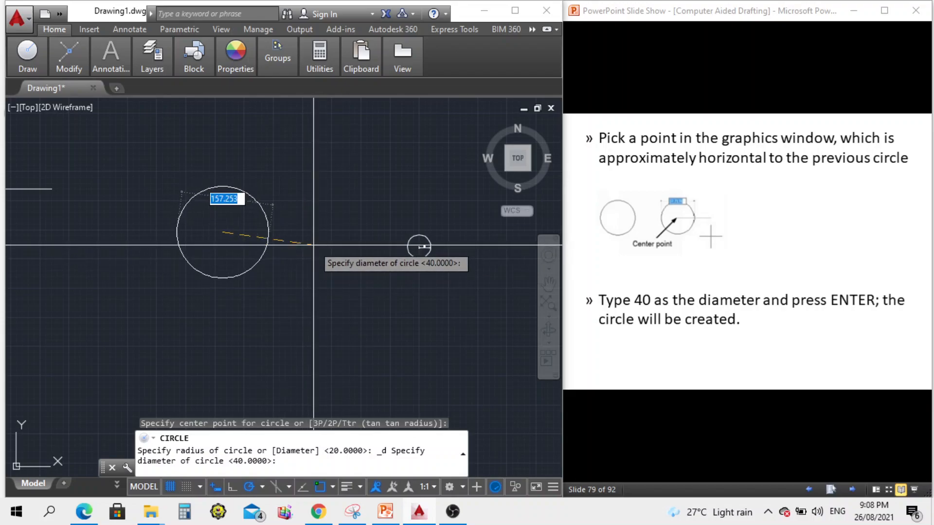
text(40)
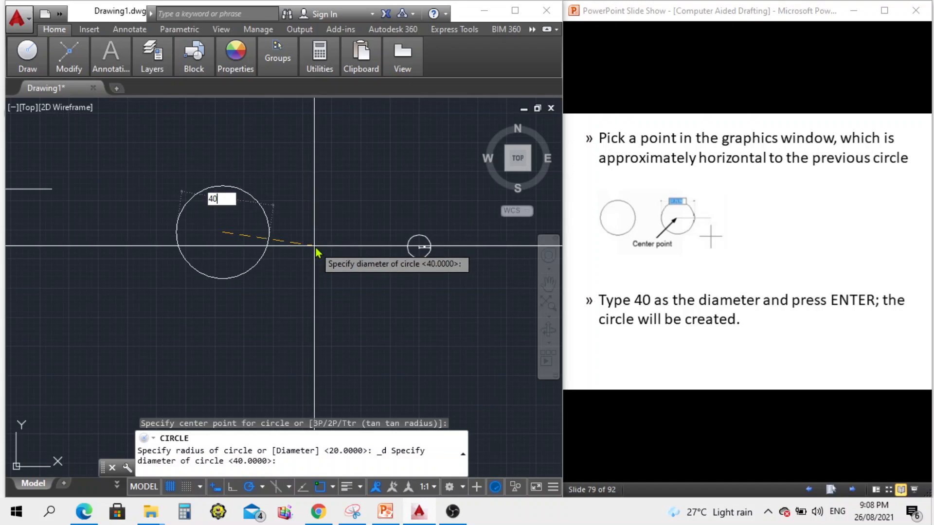
key(Return)
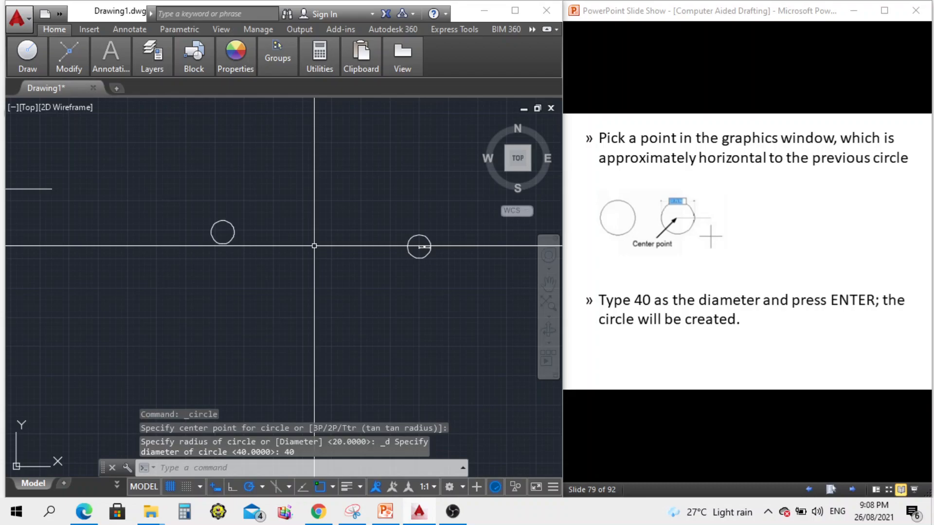
Step: Move the new circle by its center to just right of the radius-20 circle, level with it and with a small gap between them
scroll(285, 246, up, 3)
scroll(220, 276, down, 3)
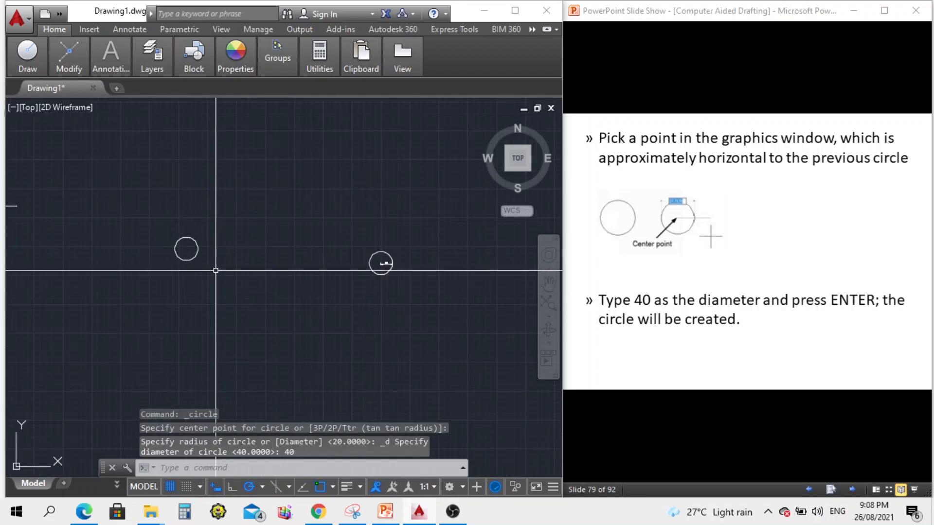
click(143, 282)
click(261, 202)
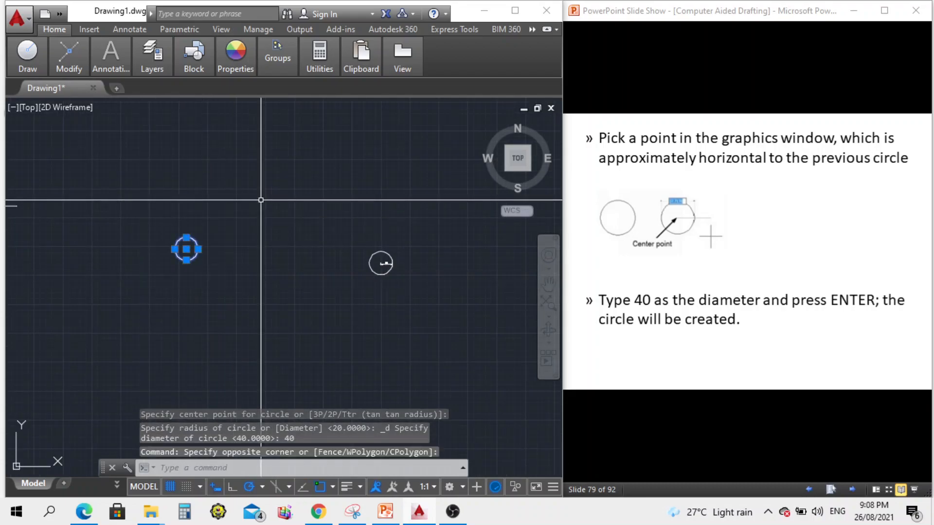
text(m)
key(Return)
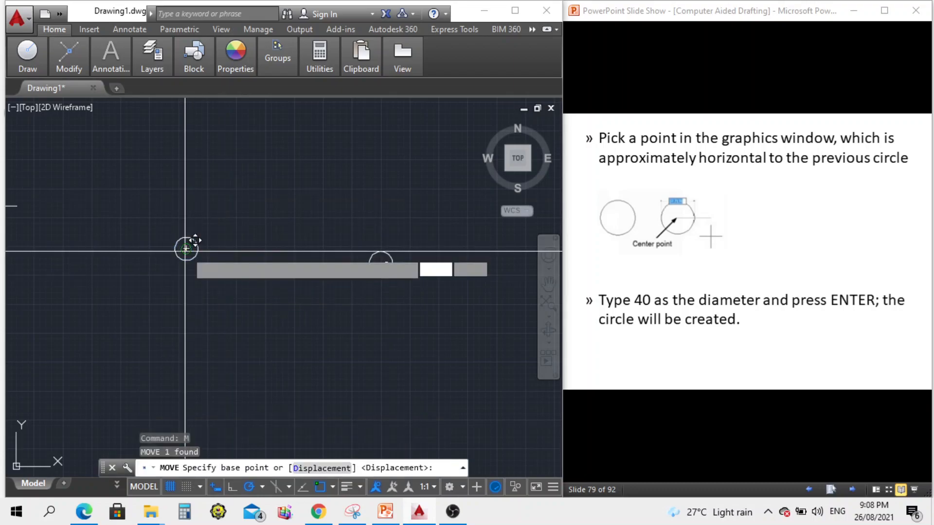
click(185, 249)
scroll(334, 277, up, 5)
scroll(340, 219, down, 3)
scroll(421, 223, up, 3)
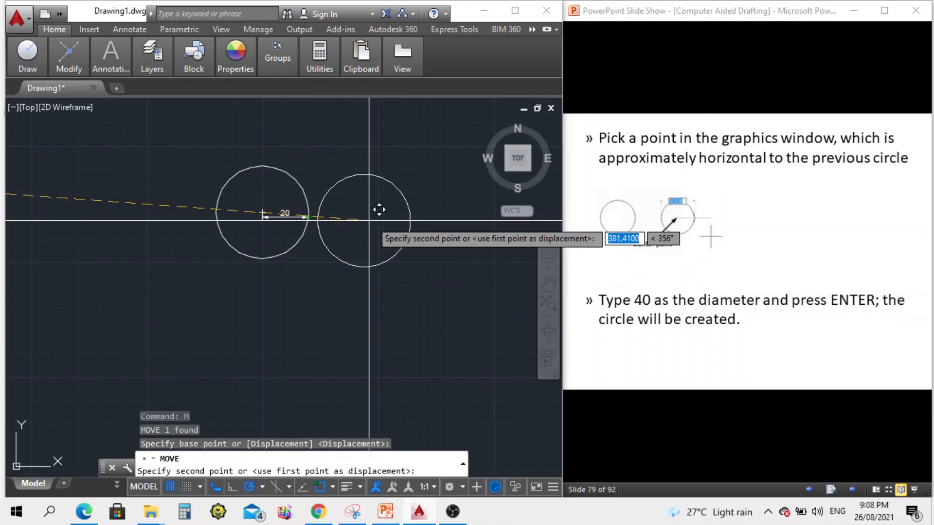
click(404, 213)
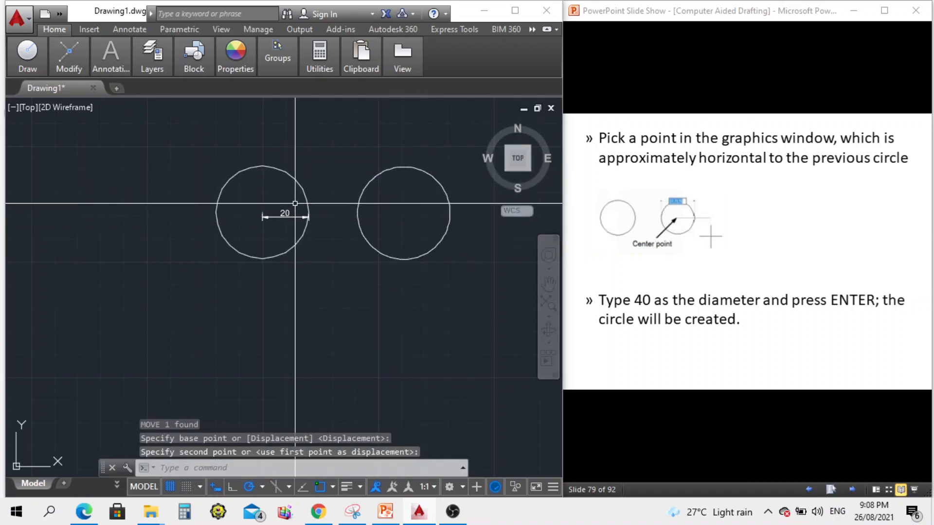
Step: Add a horizontal linear dimension across the full diameter of the right circle, placing the dimension line through its middle
scroll(295, 203, up, 2)
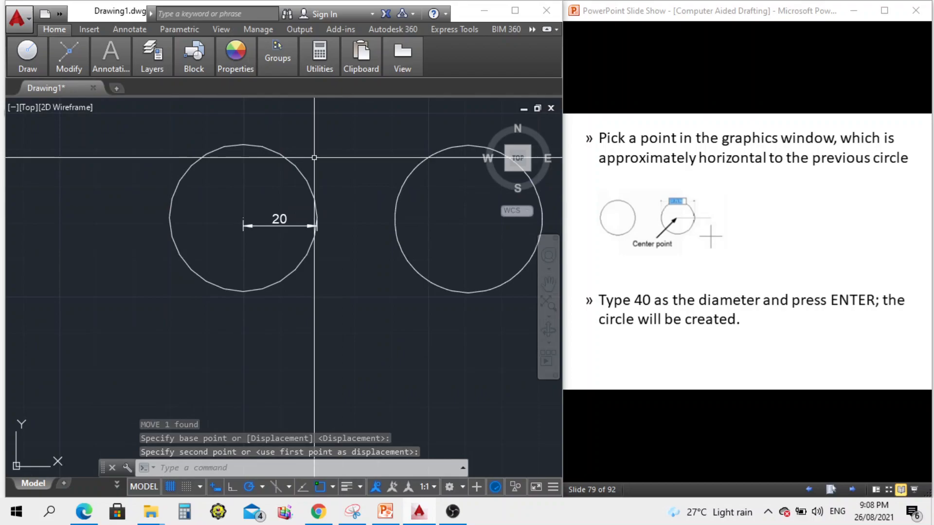
scroll(163, 307, down, 2)
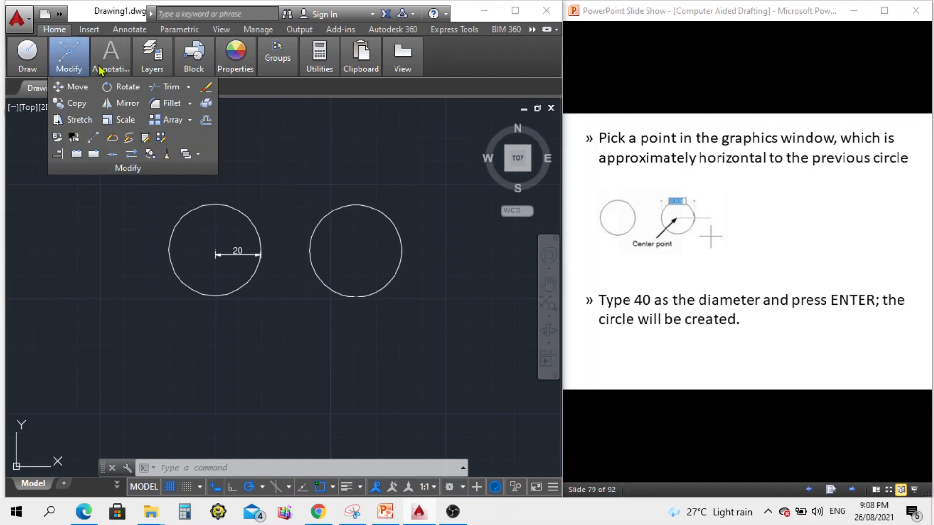
mouse_move(111, 58)
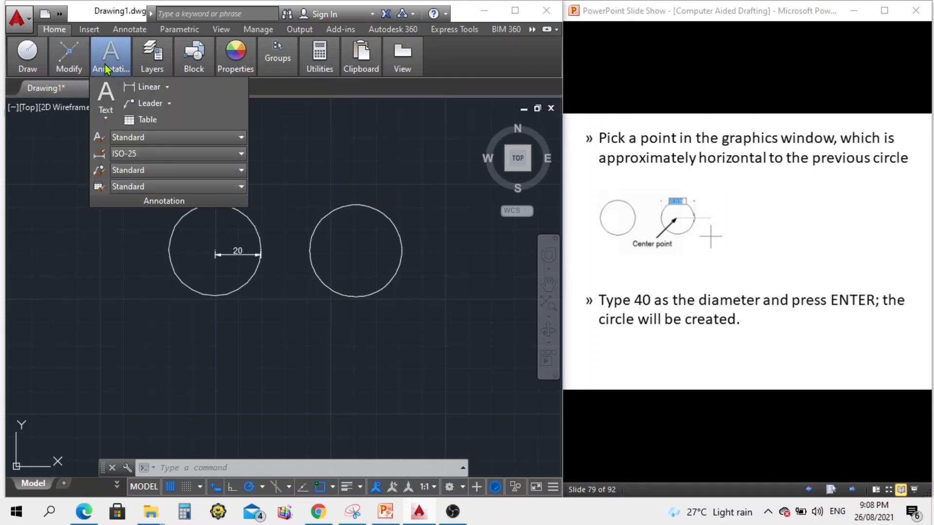
click(167, 87)
click(156, 109)
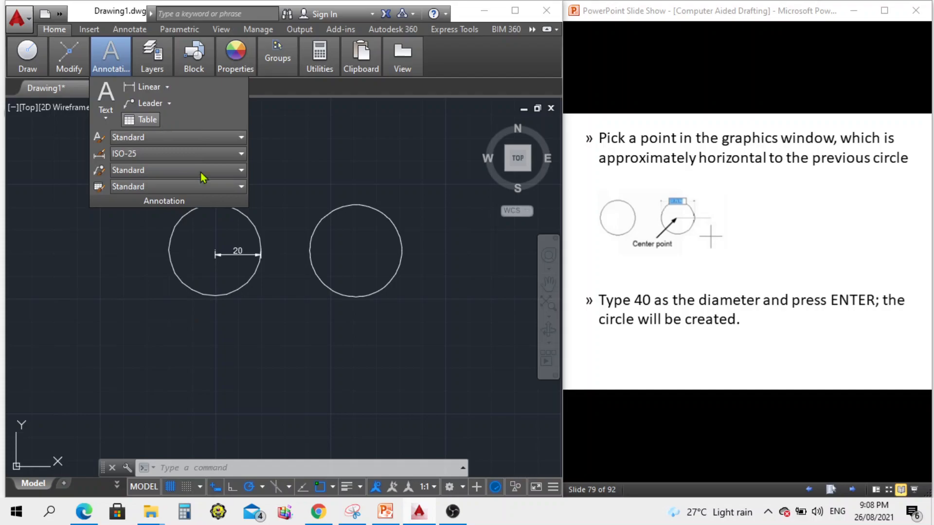
click(310, 251)
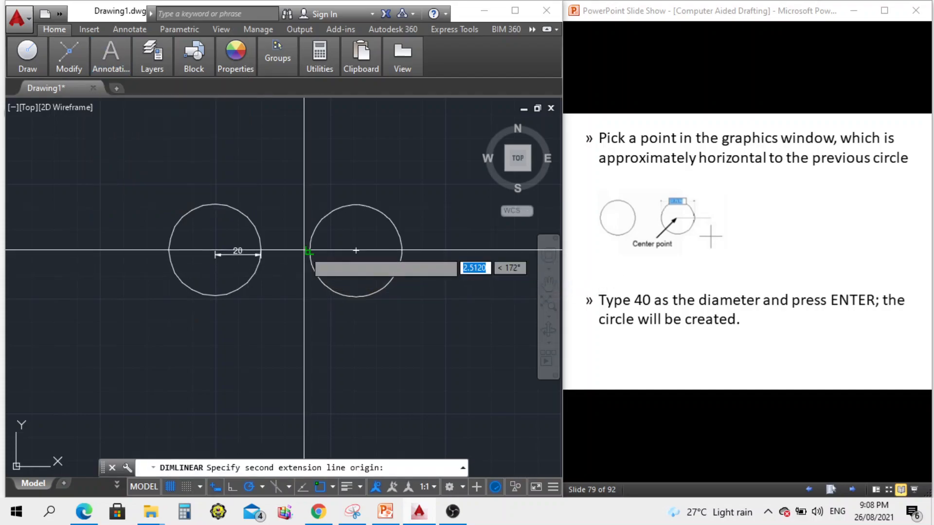
click(397, 243)
scroll(351, 241, up, 3)
scroll(351, 241, down, 2)
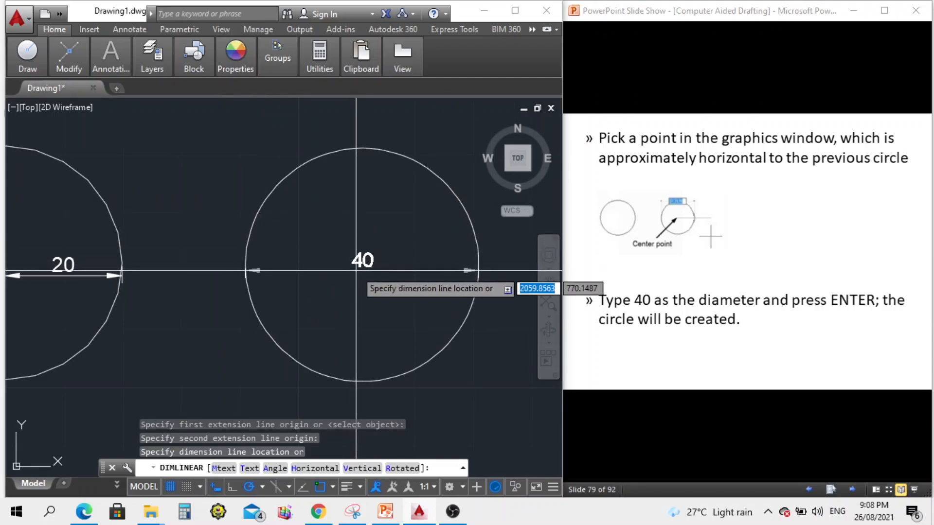
click(384, 253)
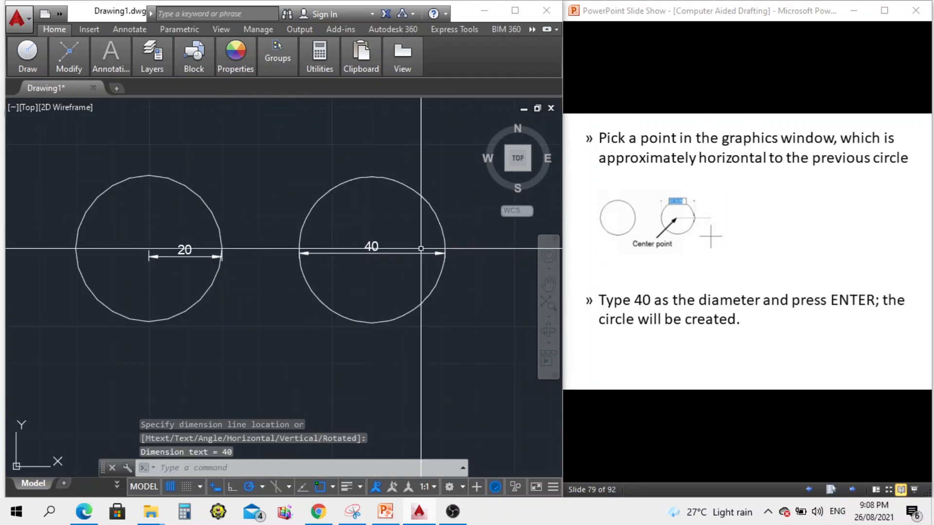
scroll(374, 215, down, 4)
scroll(344, 228, up, 4)
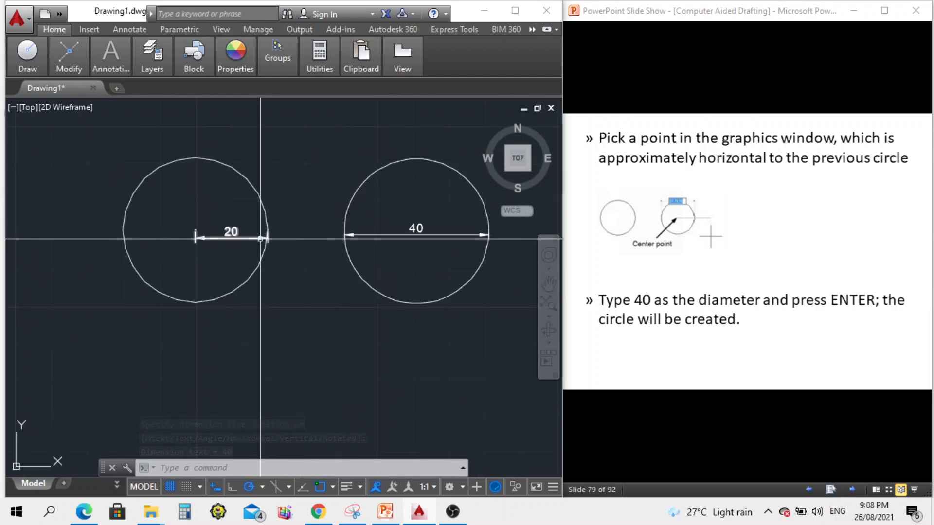
scroll(242, 222, up, 3)
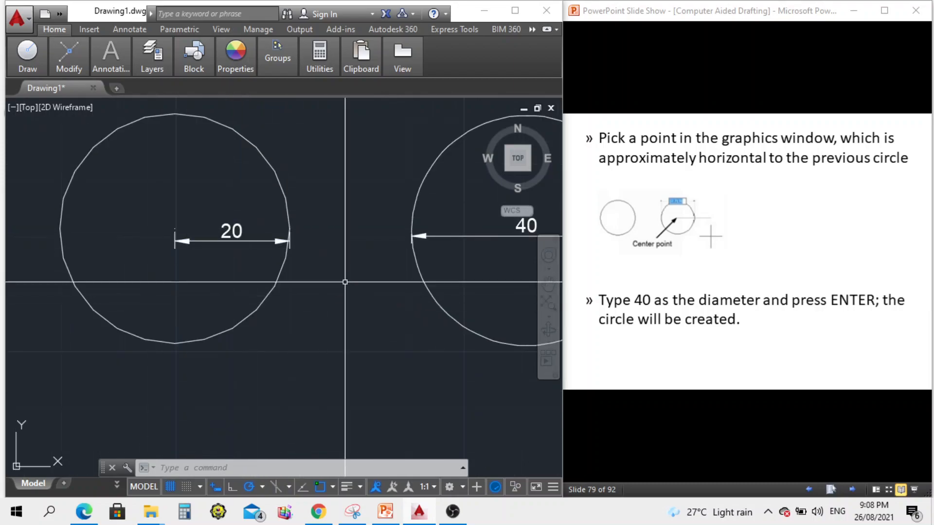
scroll(167, 242, down, 5)
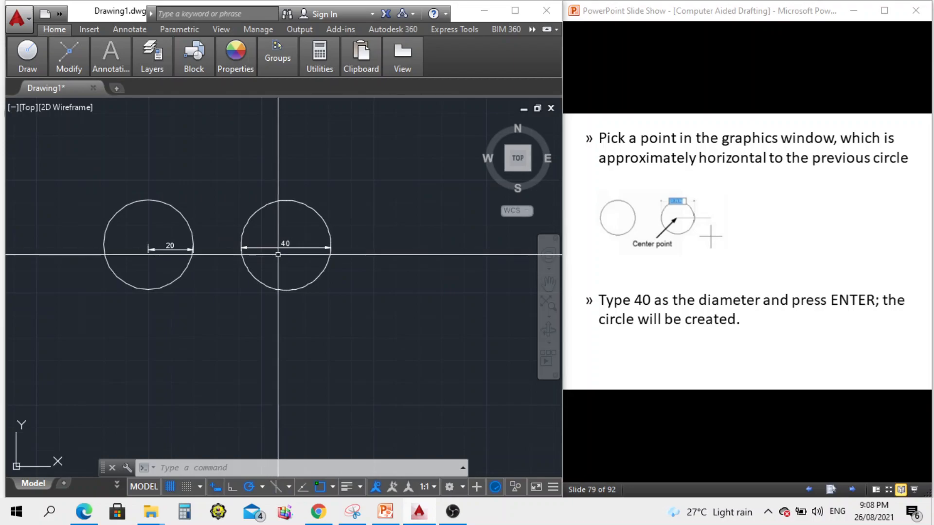
scroll(286, 256, up, 2)
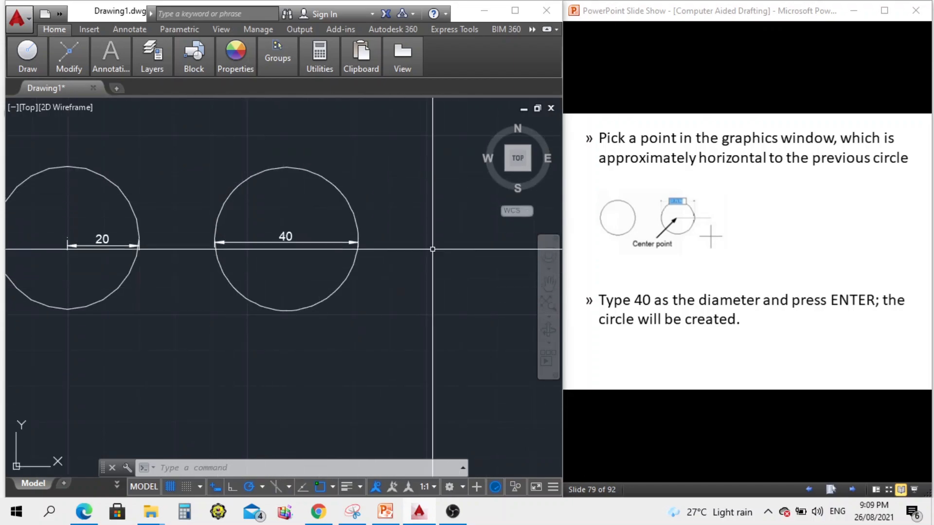
scroll(322, 275, down, 4)
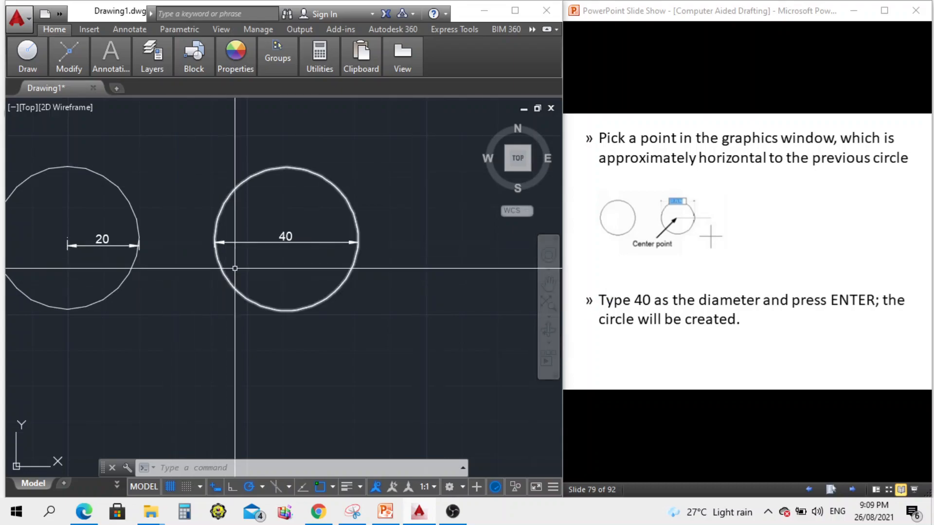
Step: Advance the slide show to Example 3 (2-Point) and review the list of available object snap options in the drawing
click(751, 369)
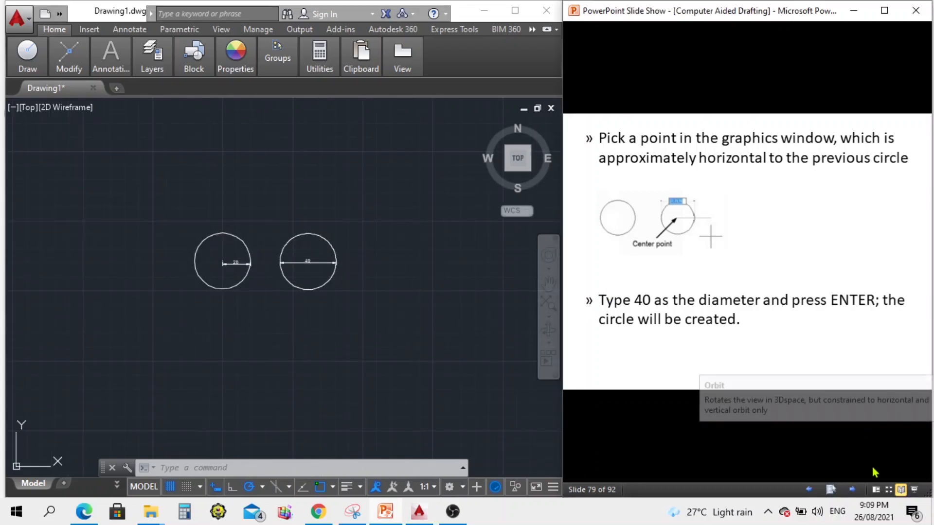
click(851, 490)
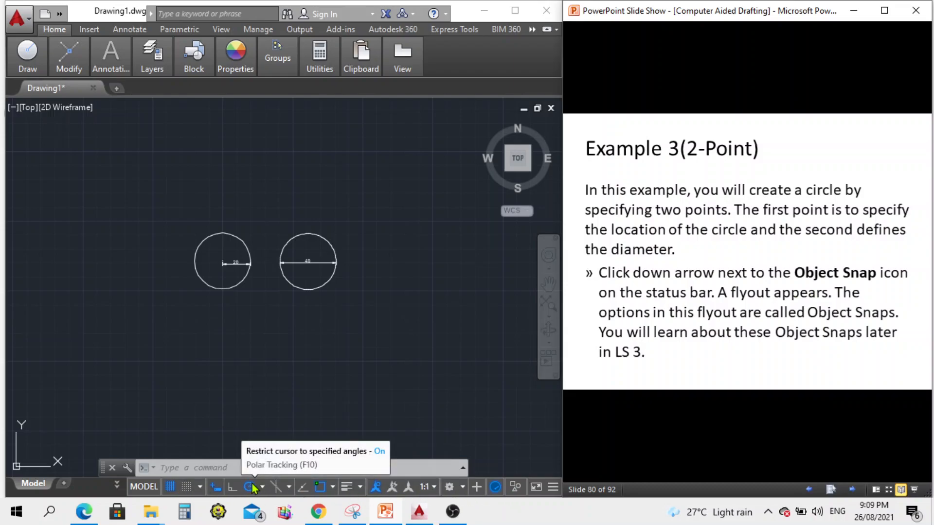
click(334, 488)
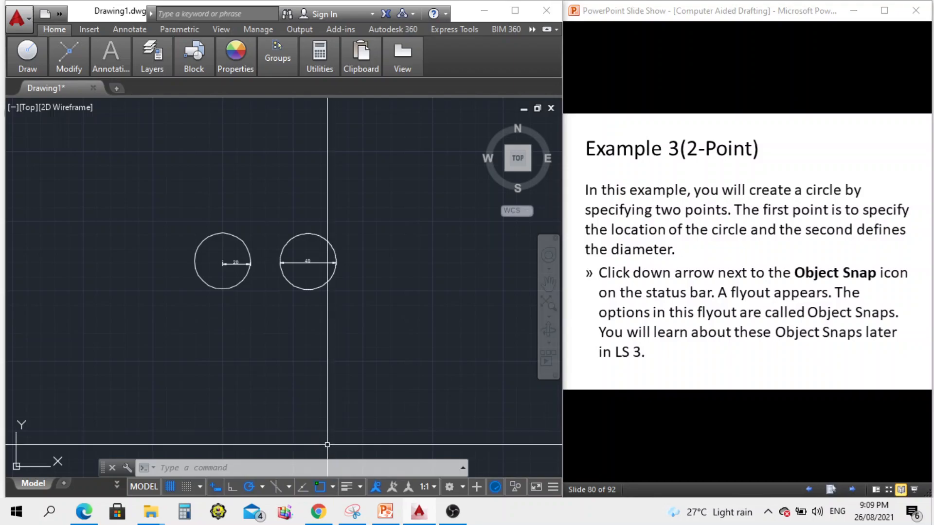
click(333, 488)
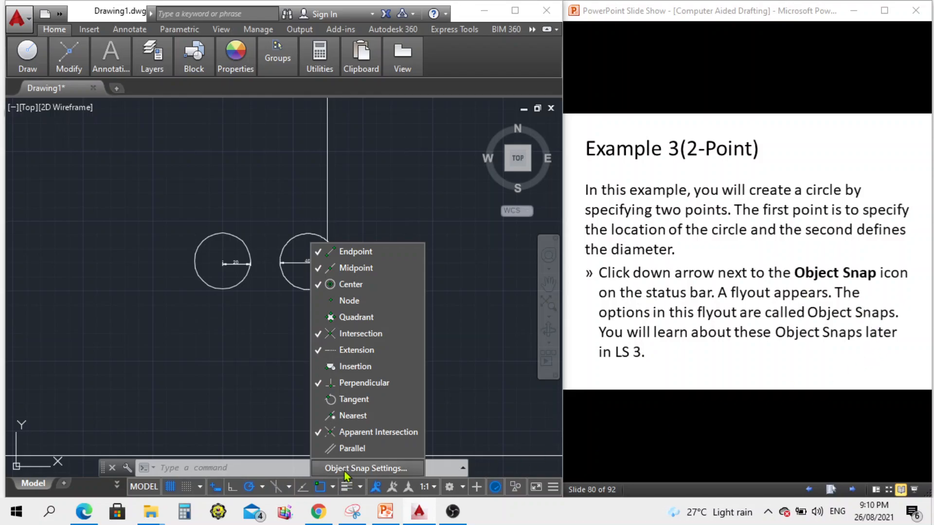
click(291, 358)
Step: Advance to the next instruction slide and check whether the Center object snap is active
click(862, 458)
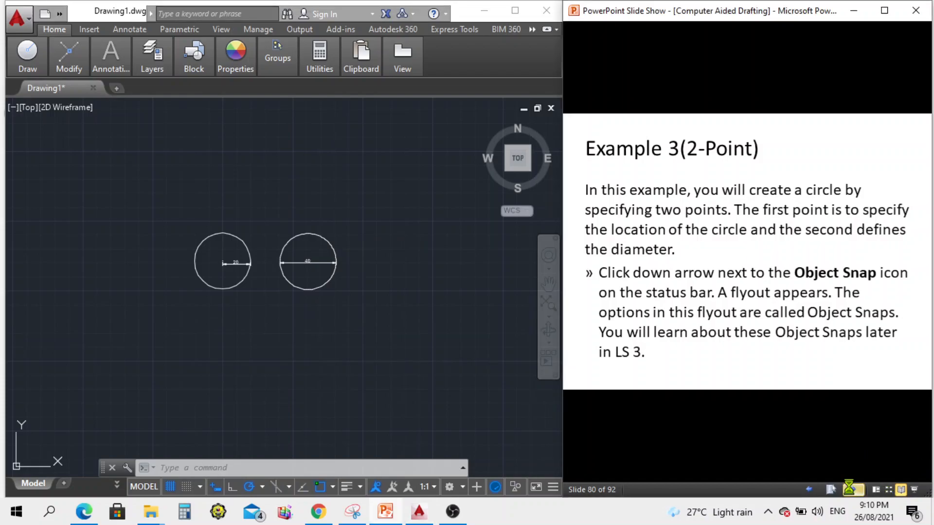
click(851, 490)
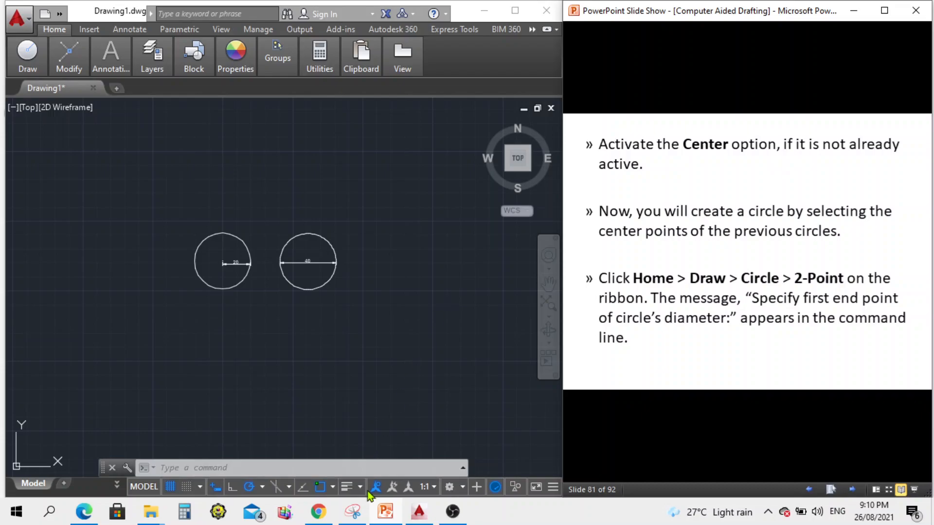
click(333, 492)
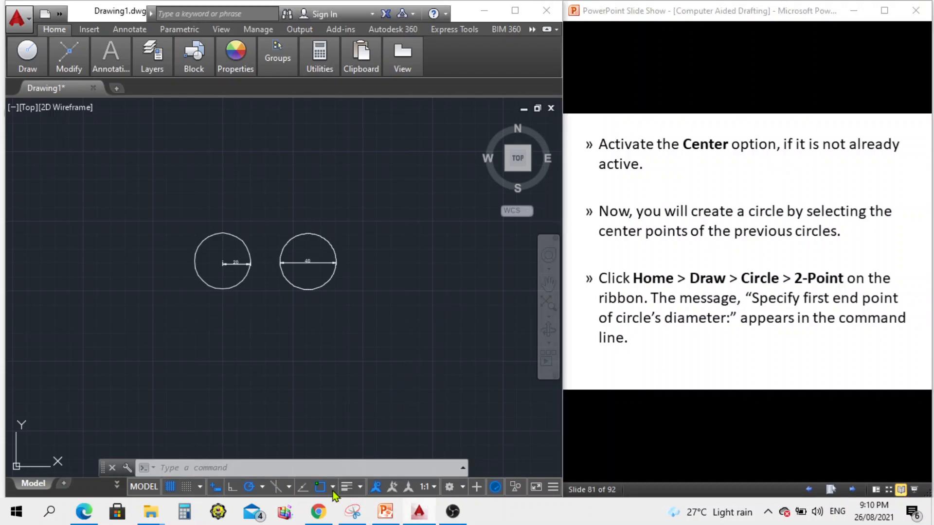
click(333, 488)
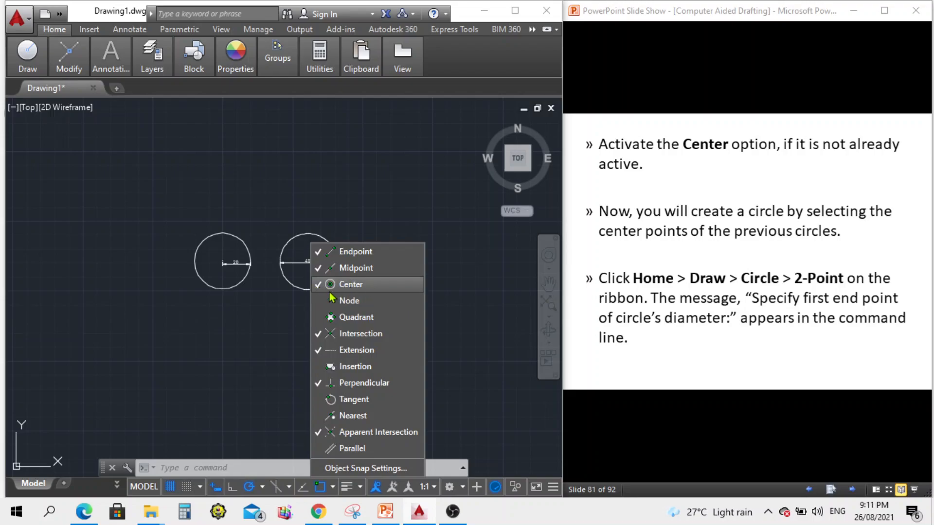
click(495, 293)
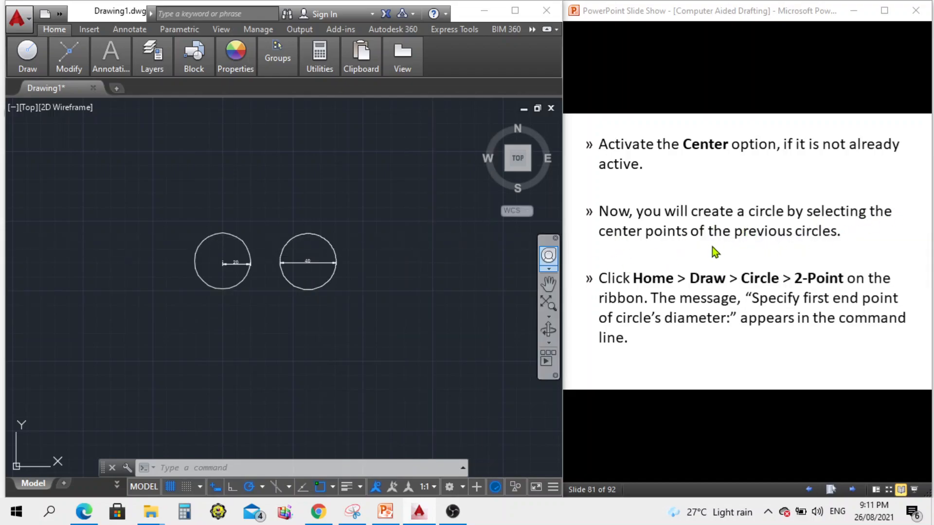
scroll(266, 269, up, 4)
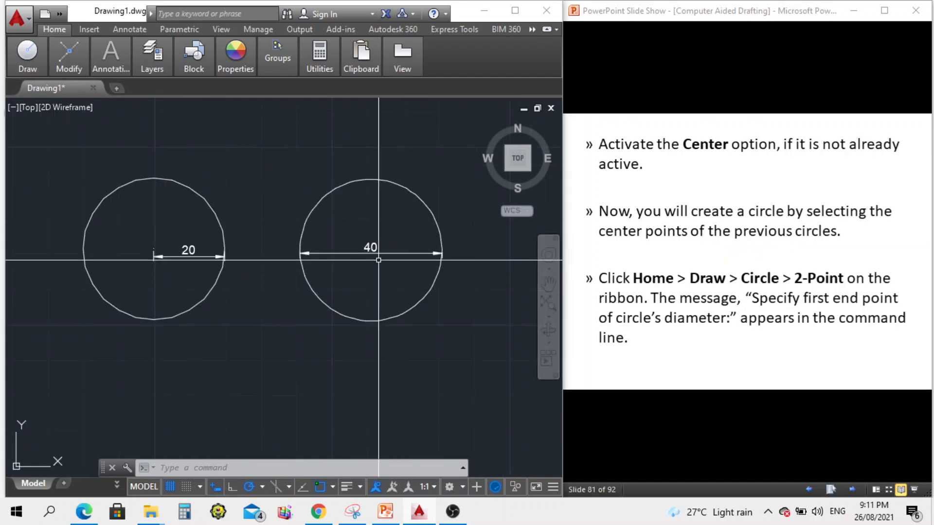
Step: Start a 2-Point circle and advance the slide show to the instructions for selecting the two center points
scroll(378, 261, down, 2)
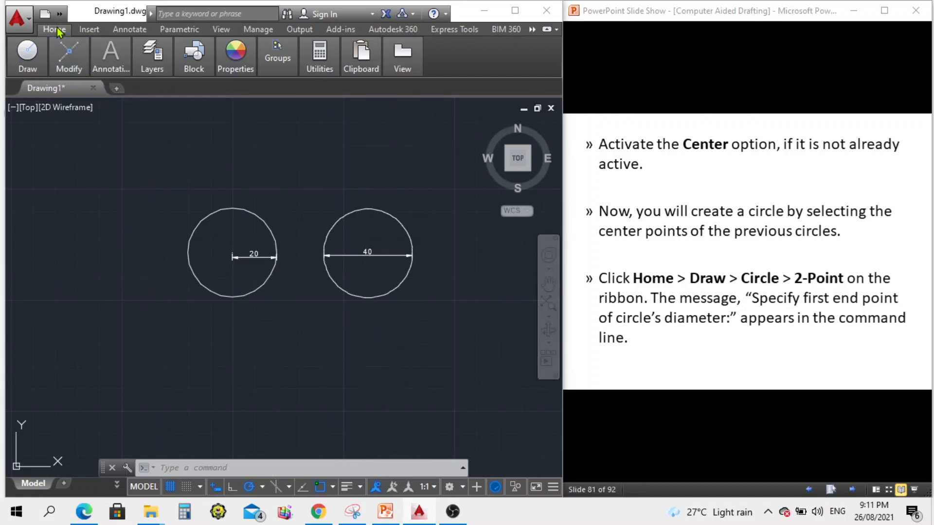
mouse_move(27, 70)
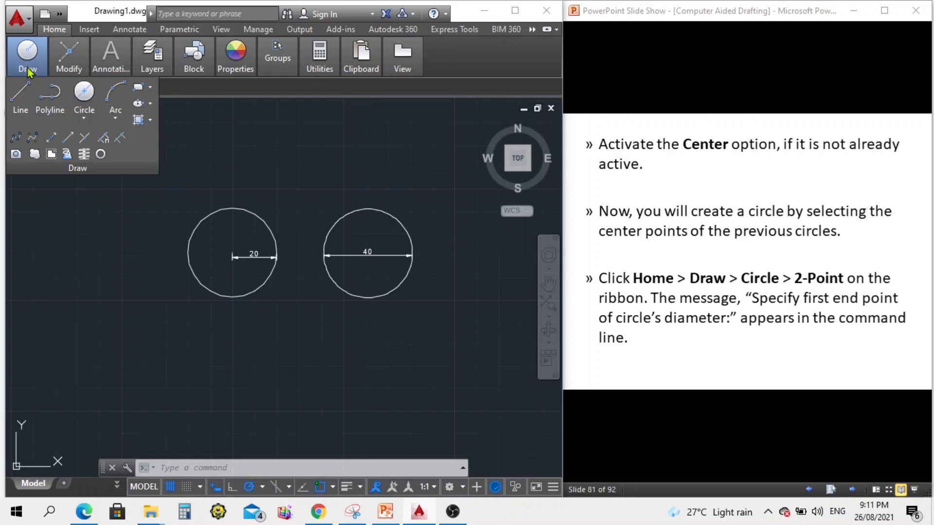
click(84, 119)
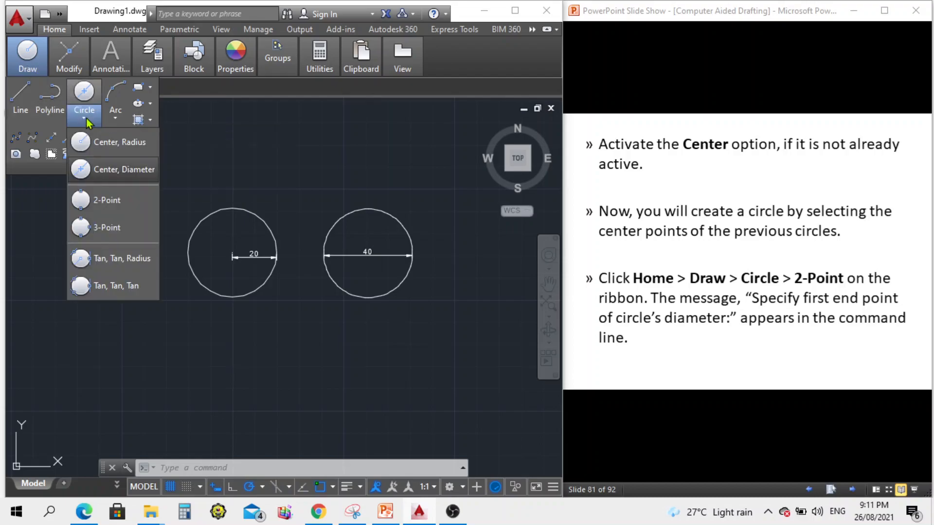
click(101, 201)
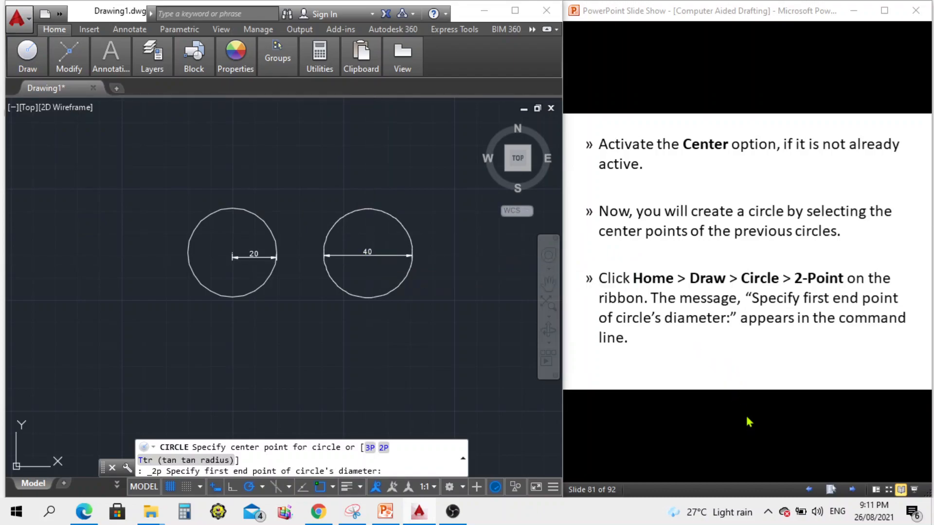
click(858, 470)
click(859, 492)
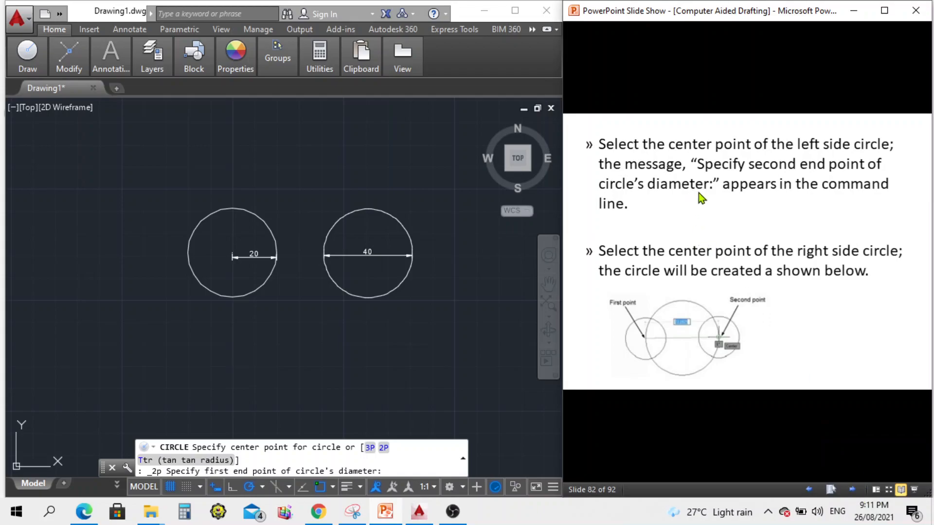
click(362, 195)
scroll(244, 228, up, 6)
scroll(243, 238, up, 4)
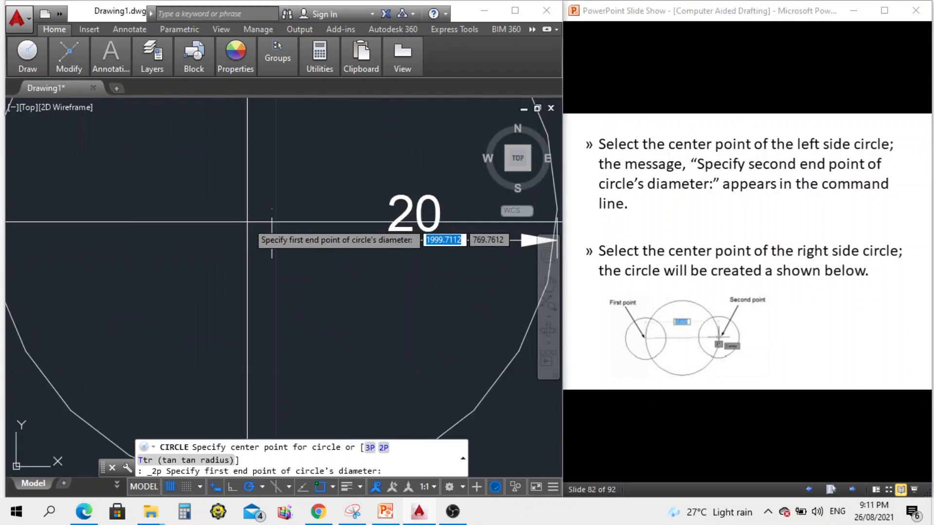
scroll(248, 222, down, 4)
key(Escape)
Step: Erase the 20 dimension from the left circle
click(276, 250)
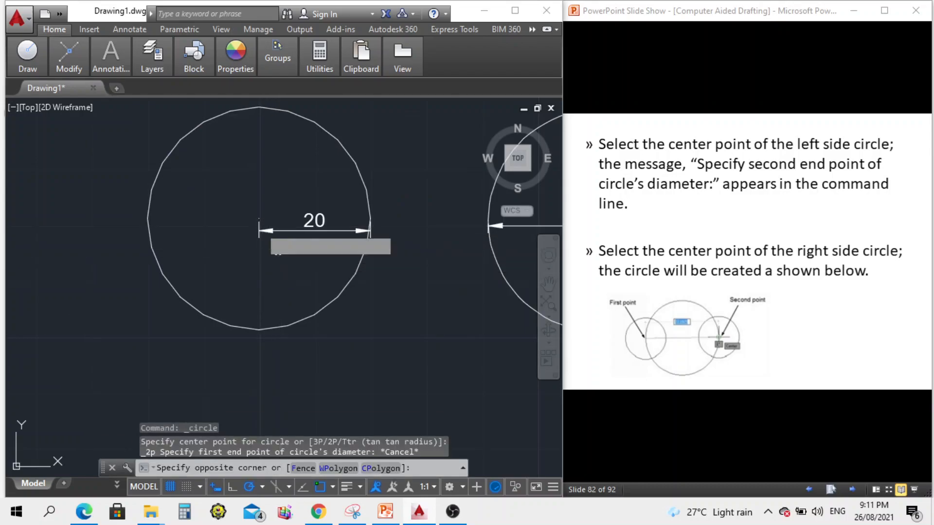
click(252, 221)
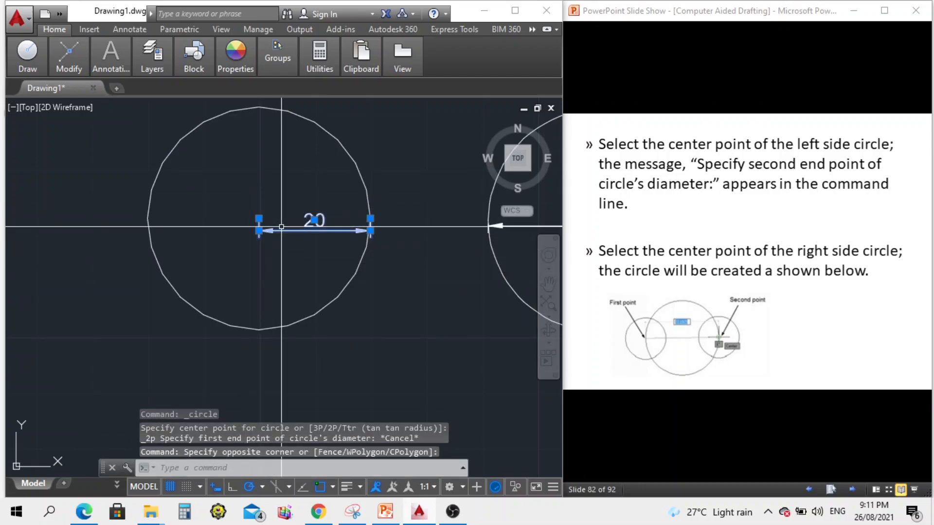
text(e)
key(Return)
Step: Draw a 2-Point circle whose diameter runs from the center of the left circle to the center of the right circle
mouse_move(34, 68)
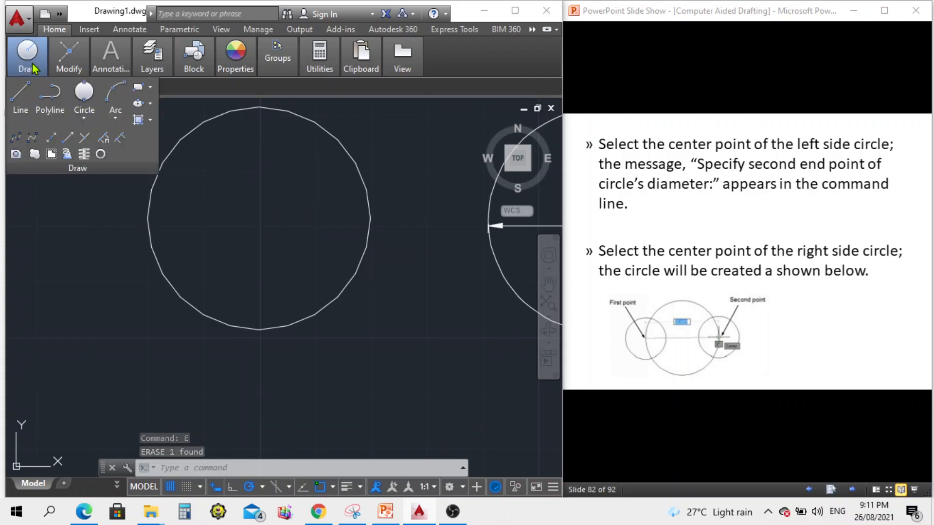
click(83, 119)
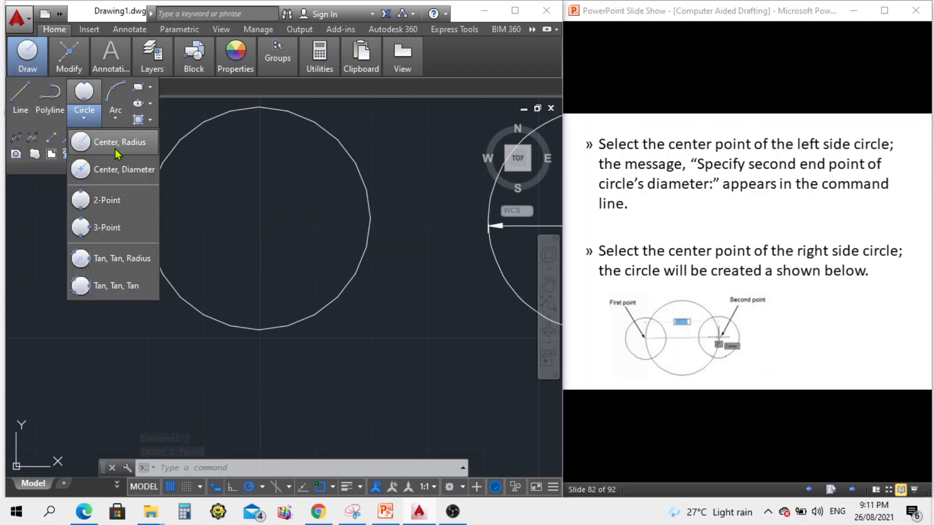
click(117, 201)
scroll(254, 226, down, 5)
scroll(257, 232, up, 5)
scroll(259, 234, down, 5)
scroll(253, 234, up, 6)
scroll(252, 237, up, 4)
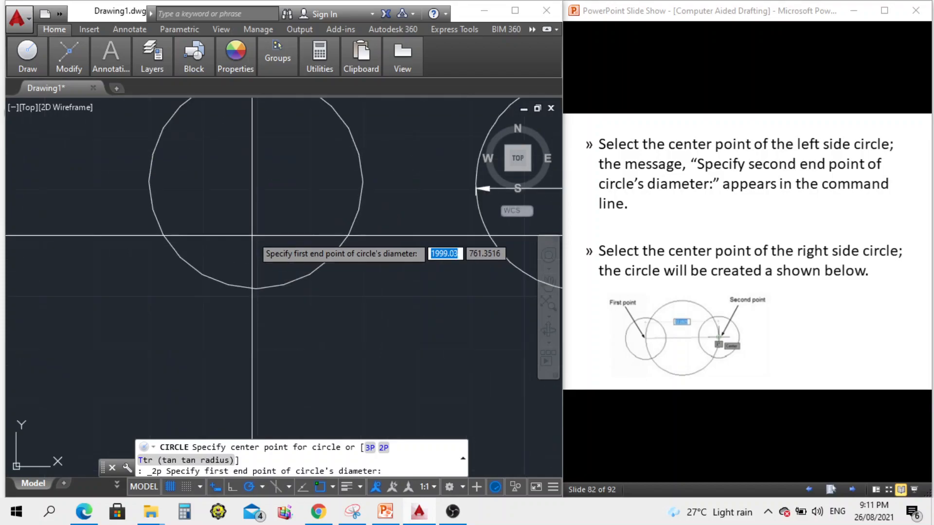
scroll(270, 298, down, 2)
scroll(292, 267, down, 5)
scroll(292, 280, up, 5)
scroll(298, 296, down, 4)
scroll(298, 297, down, 3)
scroll(298, 308, up, 5)
scroll(299, 308, down, 5)
scroll(299, 308, up, 5)
scroll(291, 283, down, 4)
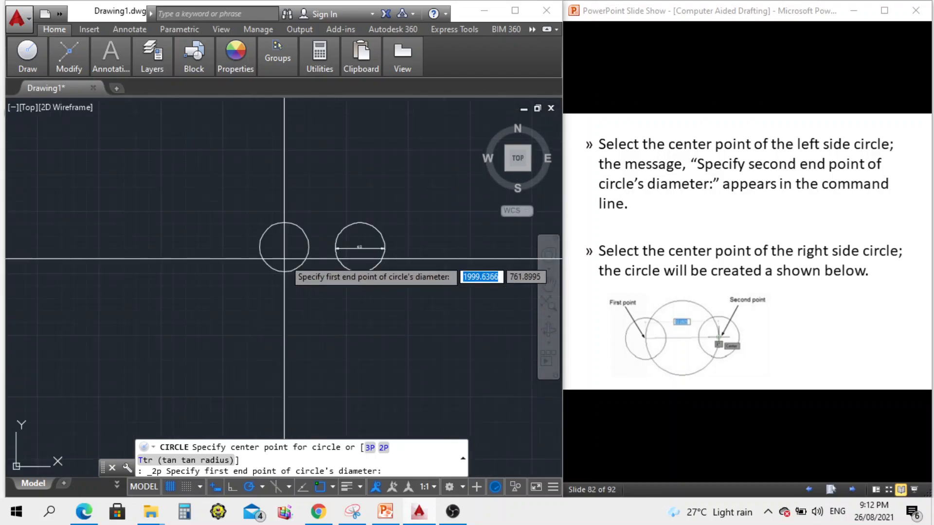
scroll(286, 253, down, 4)
click(283, 250)
scroll(278, 223, up, 5)
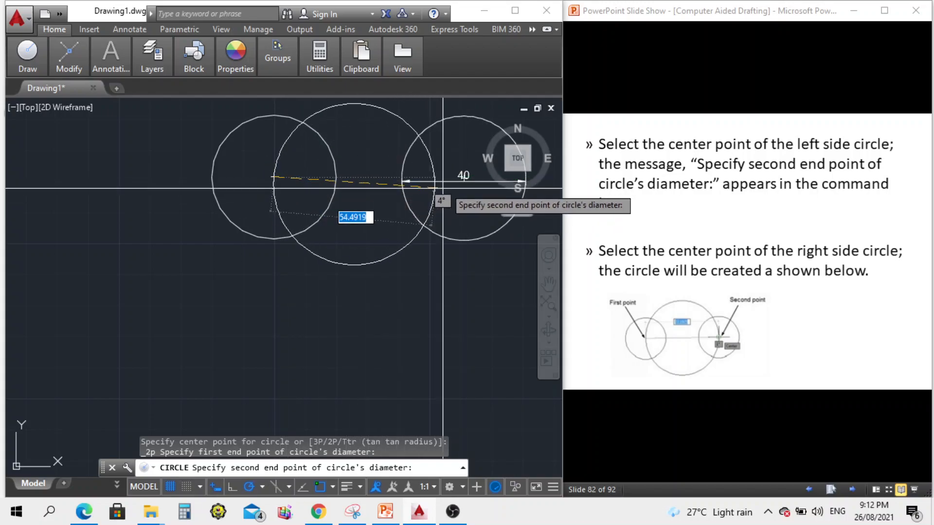
scroll(443, 188, up, 5)
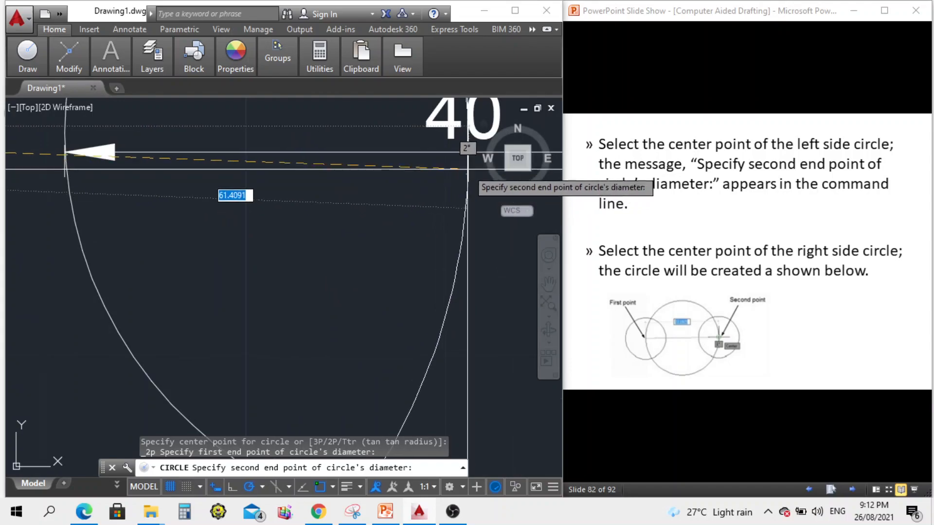
scroll(444, 194, down, 8)
scroll(444, 208, up, 2)
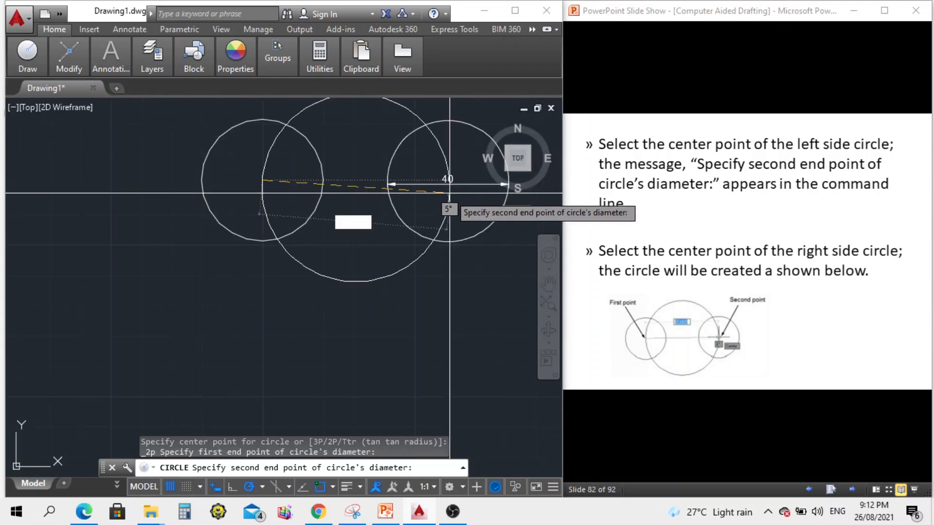
click(448, 185)
Step: Erase the 40 dimension from the right circle
scroll(415, 188, down, 2)
scroll(418, 193, up, 5)
scroll(418, 193, down, 3)
scroll(429, 195, up, 5)
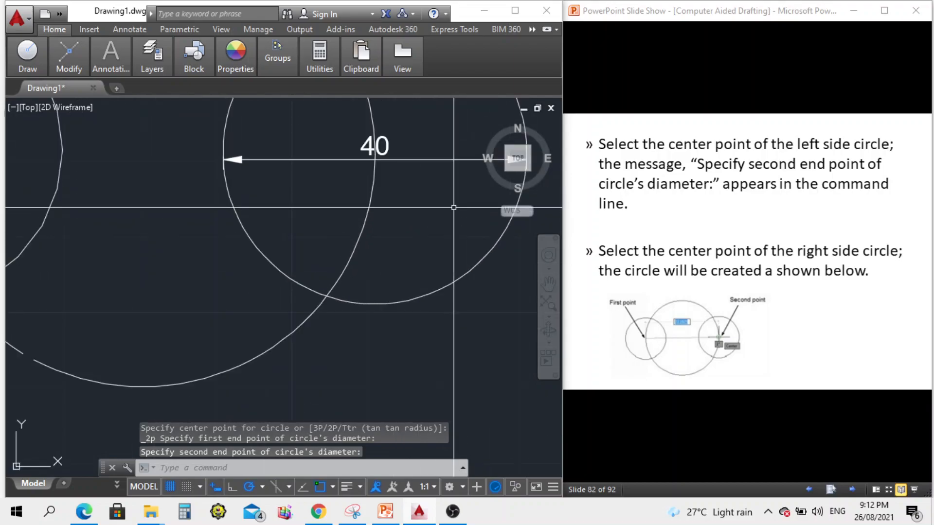
click(454, 208)
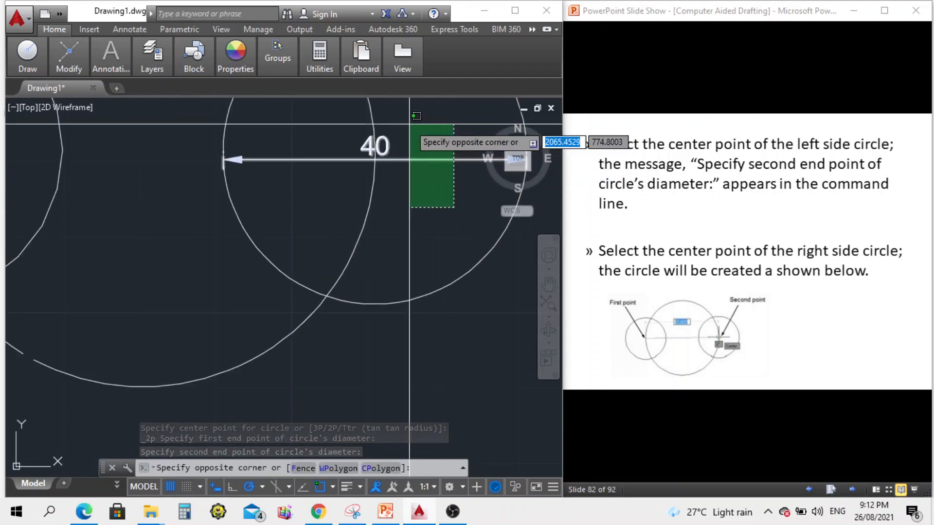
click(410, 124)
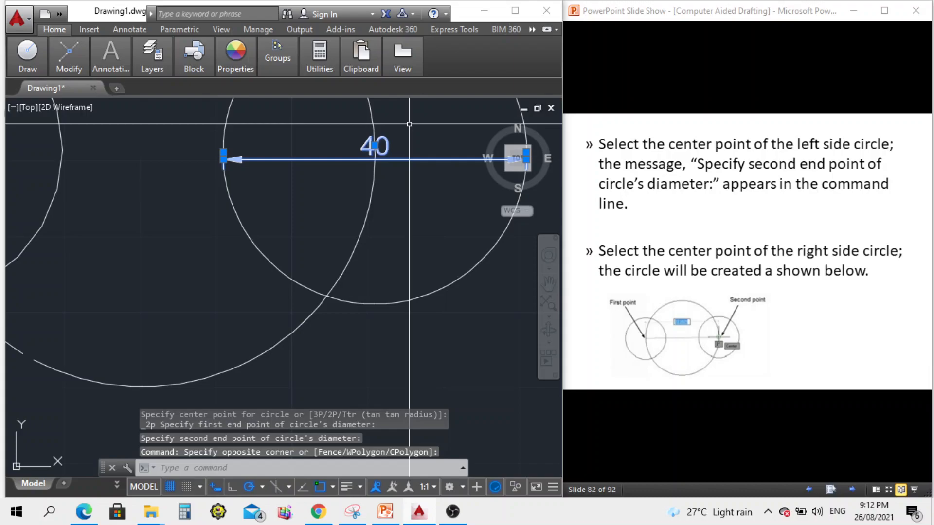
click(285, 472)
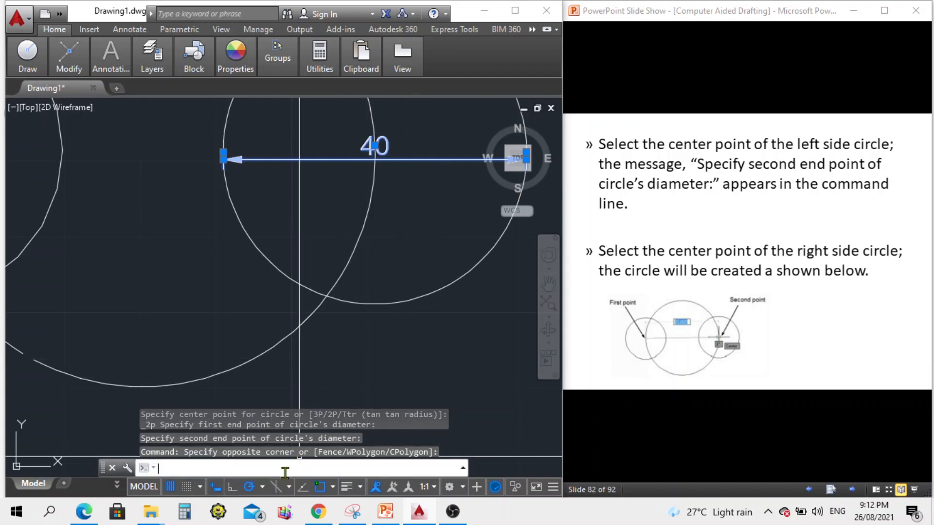
text(e)
key(Return)
Step: Examine the three overlapping circles and compare them with the 2-Point figure on the slide
scroll(340, 343, down, 4)
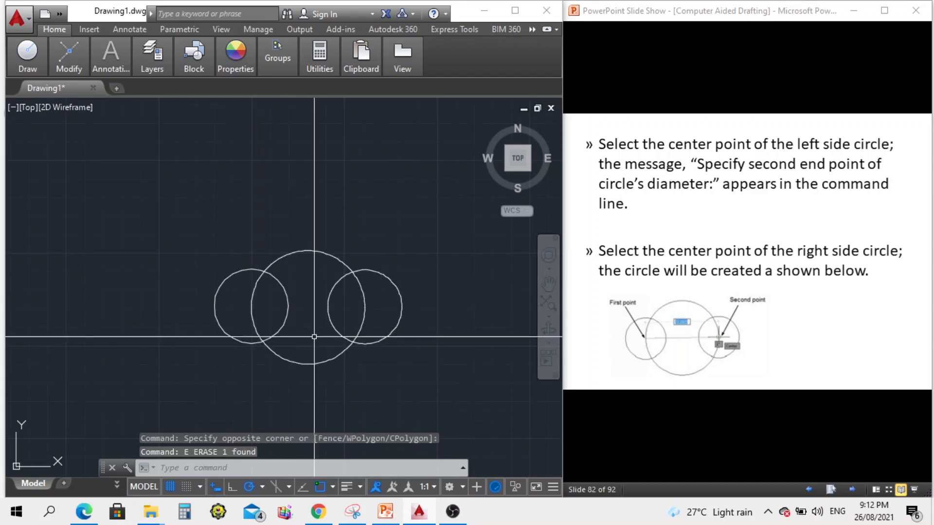
scroll(265, 354, up, 2)
scroll(341, 305, down, 2)
scroll(230, 265, up, 1)
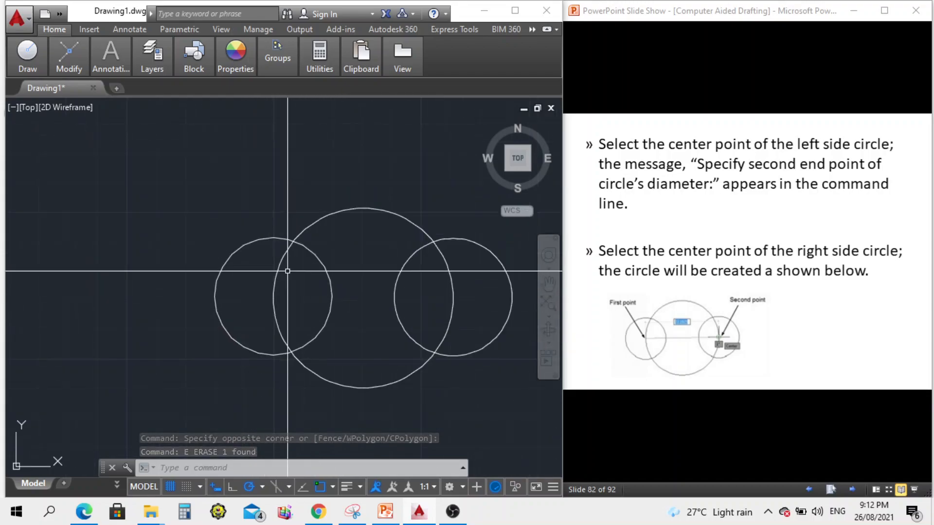
scroll(163, 281, up, 1)
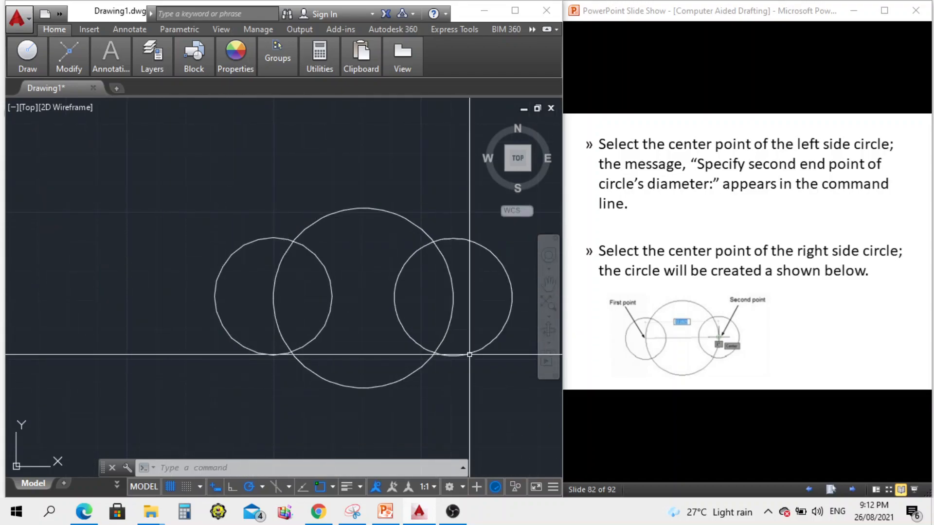
click(665, 354)
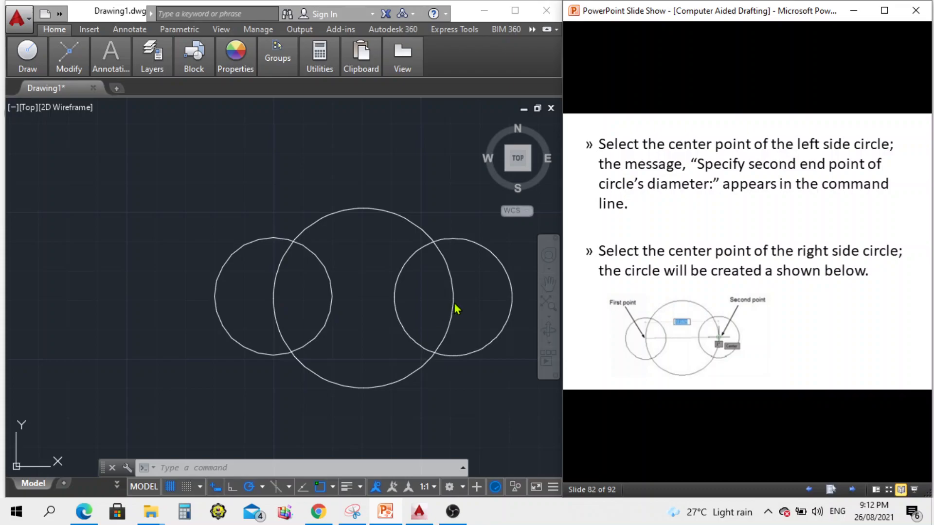
scroll(350, 370, down, 5)
scroll(333, 374, up, 5)
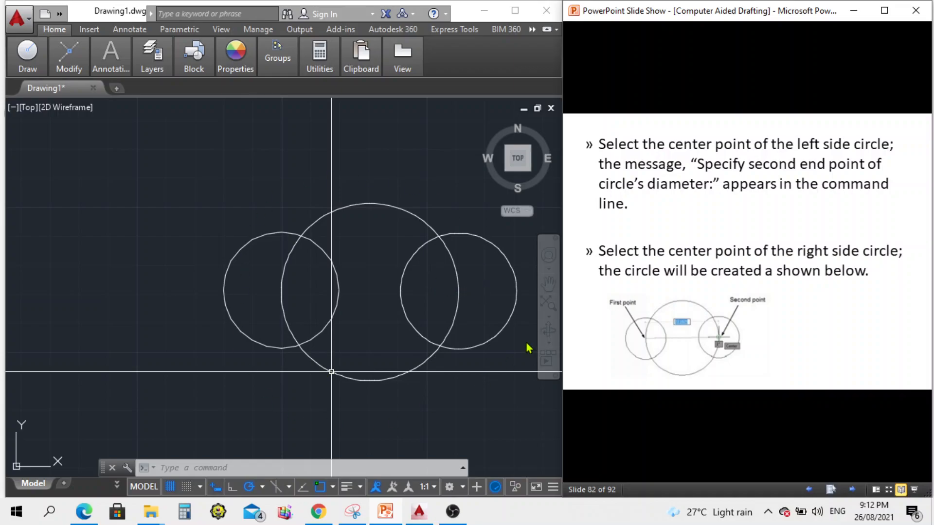
Step: Advance the slide show to the Example 4 (3-Point) slide, rechecking the 2-Point slide on the way
click(755, 348)
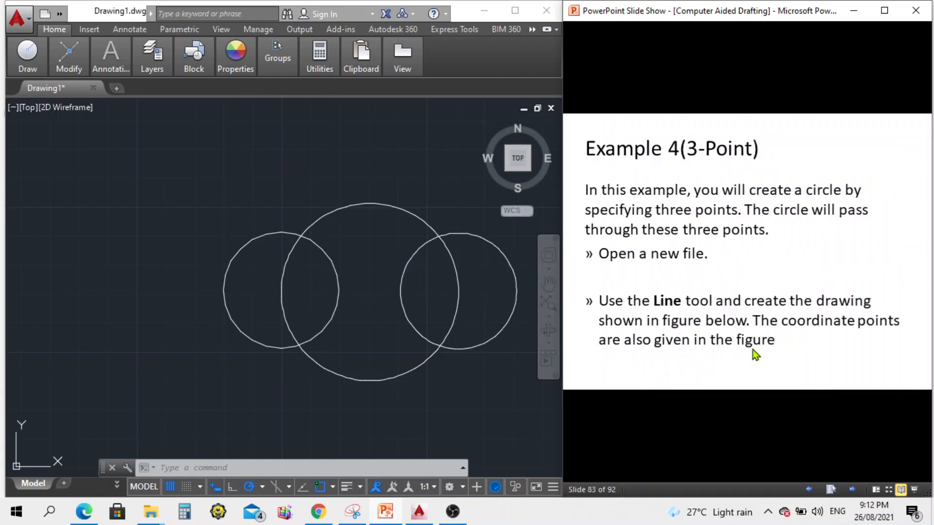
click(808, 491)
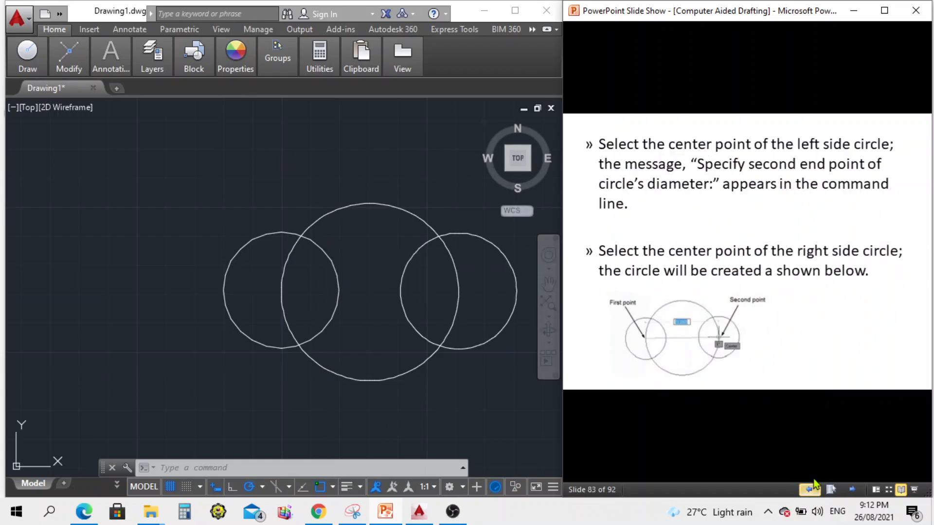
click(851, 489)
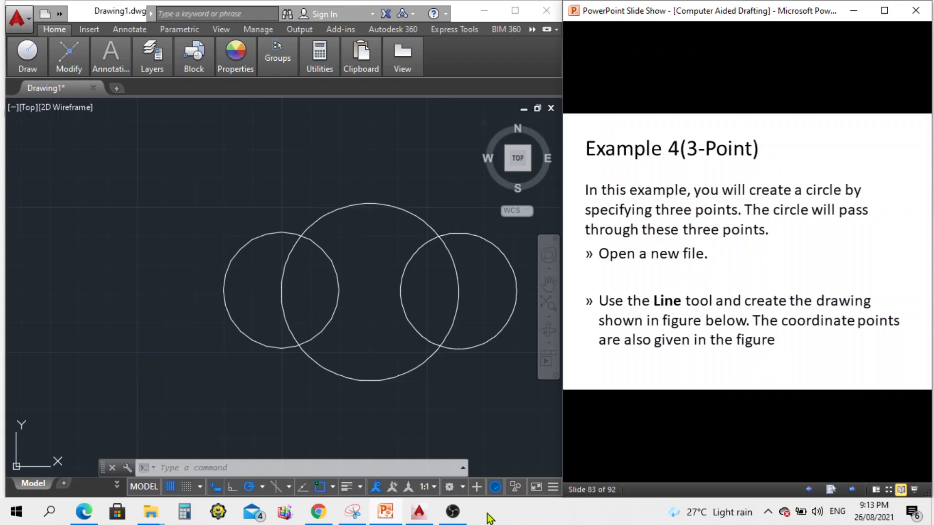
click(457, 518)
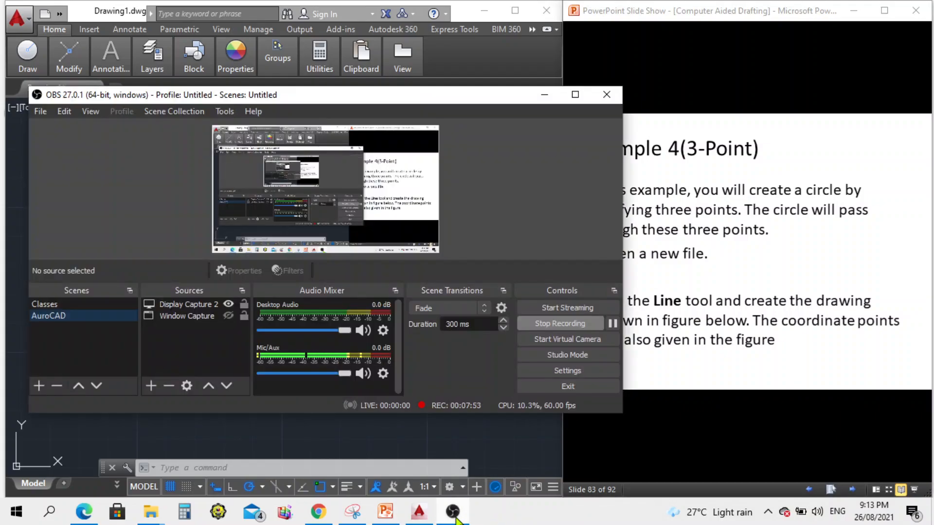
click(457, 518)
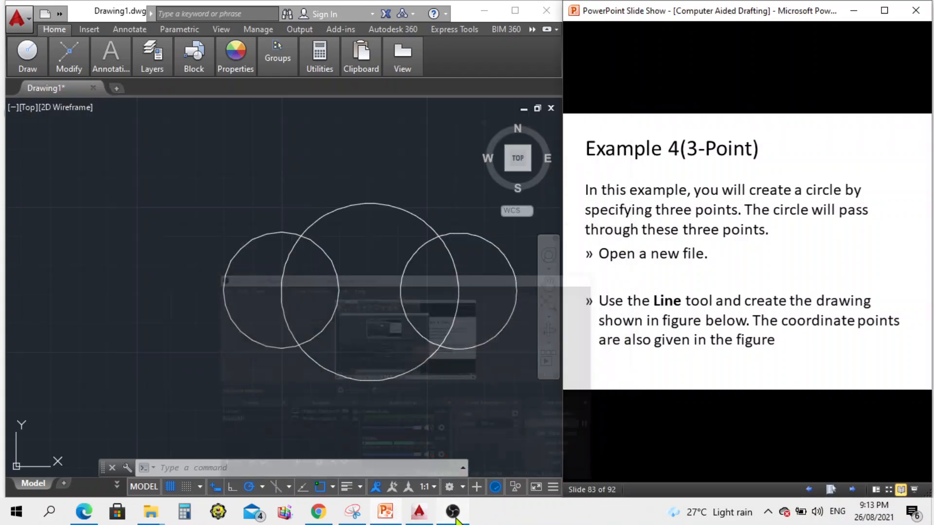
click(470, 256)
scroll(411, 191, down, 2)
scroll(417, 302, up, 4)
scroll(417, 302, down, 3)
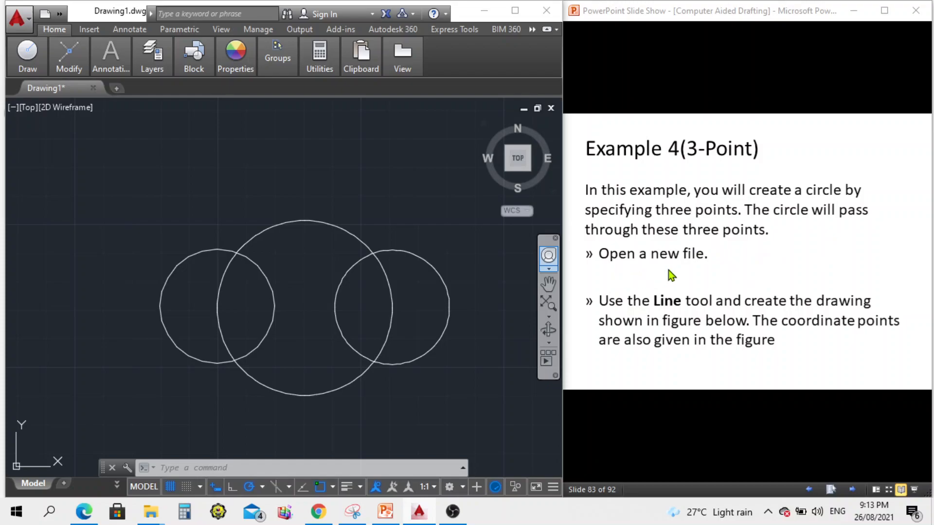
Step: Create a new drawing from the acadISO -Named Plot Styles.dwt template
click(117, 89)
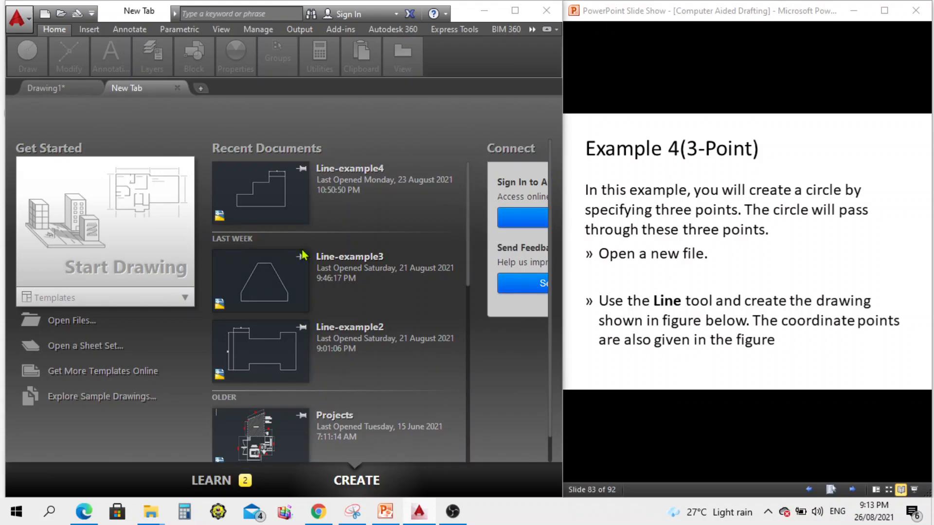
click(187, 309)
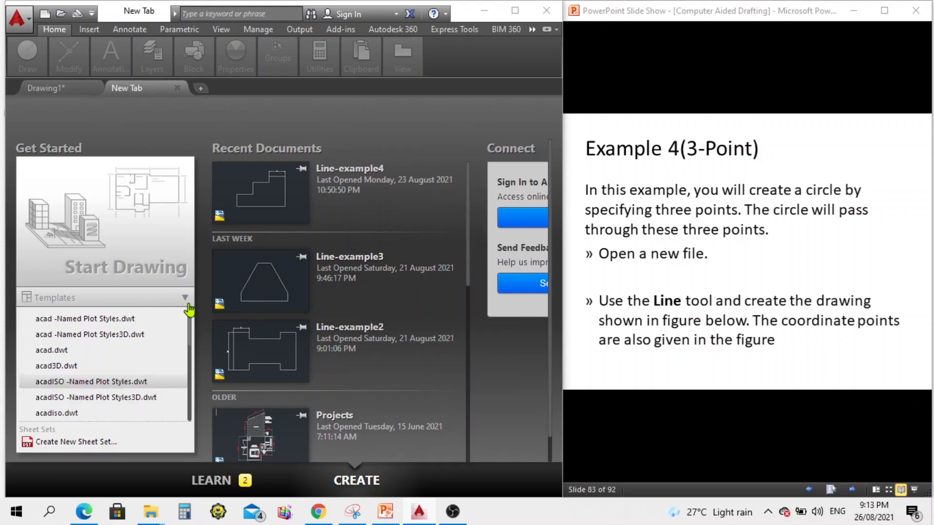
click(115, 383)
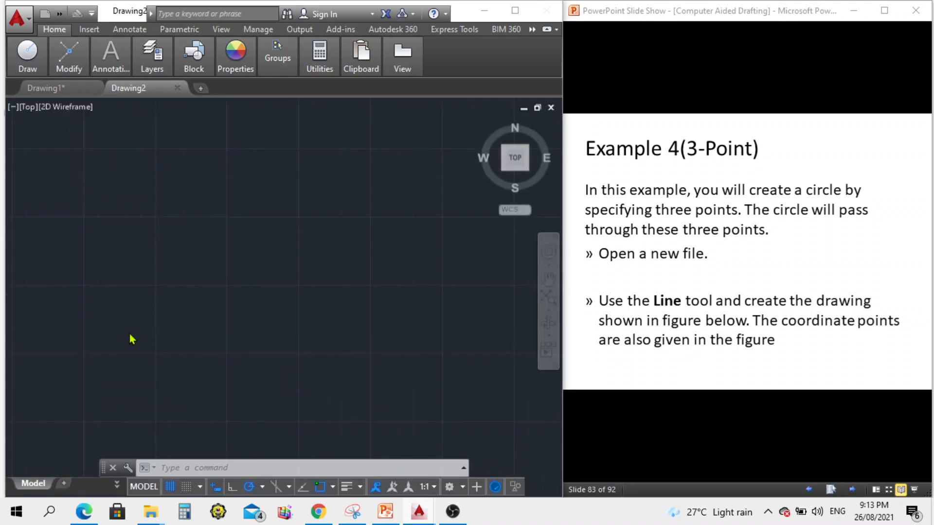
key(Return)
key(Return)
key(Return)
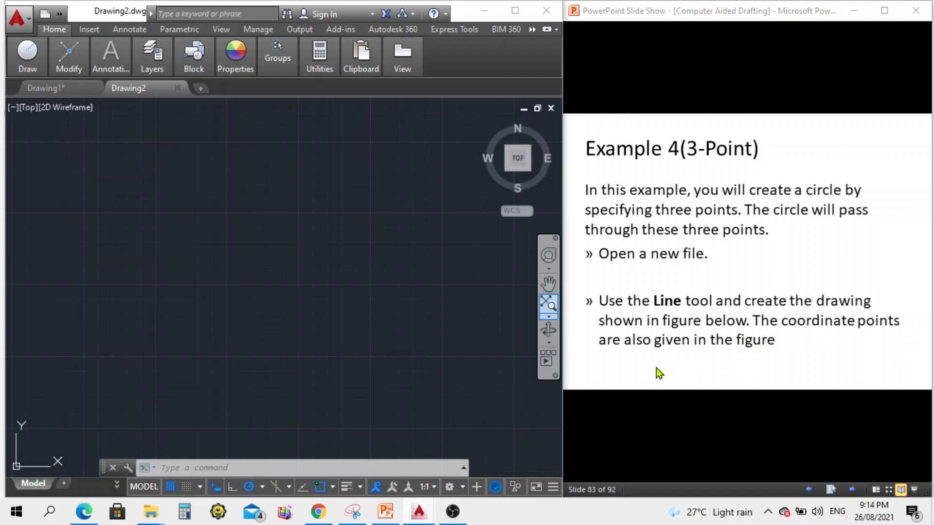
Step: Advance the slide show to the slide with the triangle coordinates and the 3-Point circle instructions
click(819, 408)
click(857, 489)
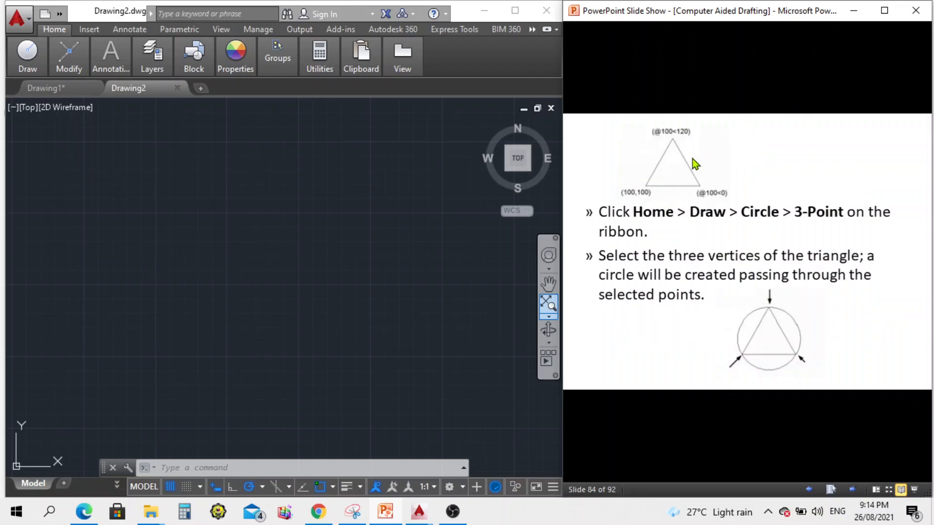
click(265, 468)
text(l)
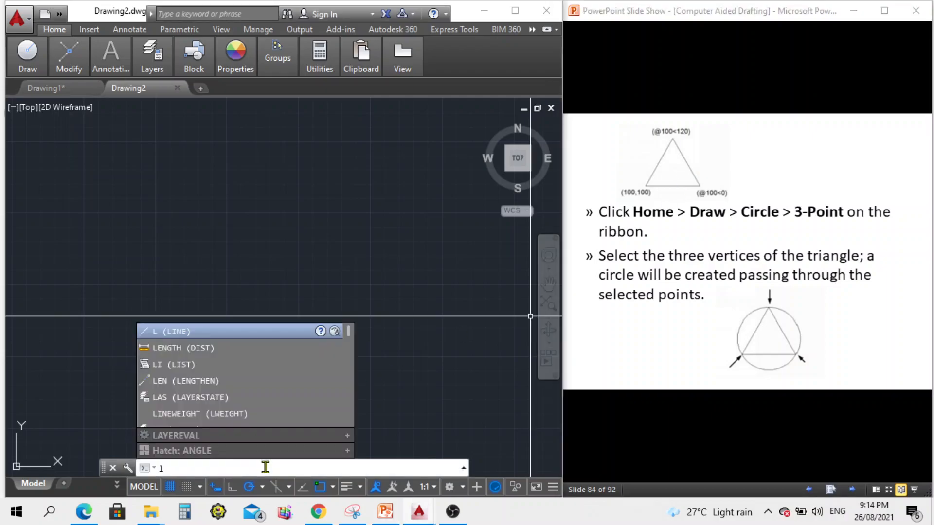
key(Return)
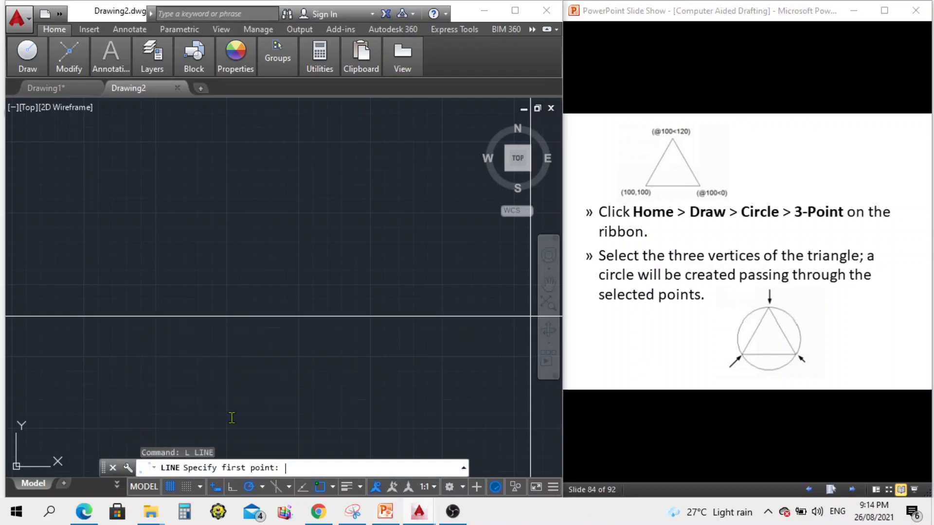
click(197, 295)
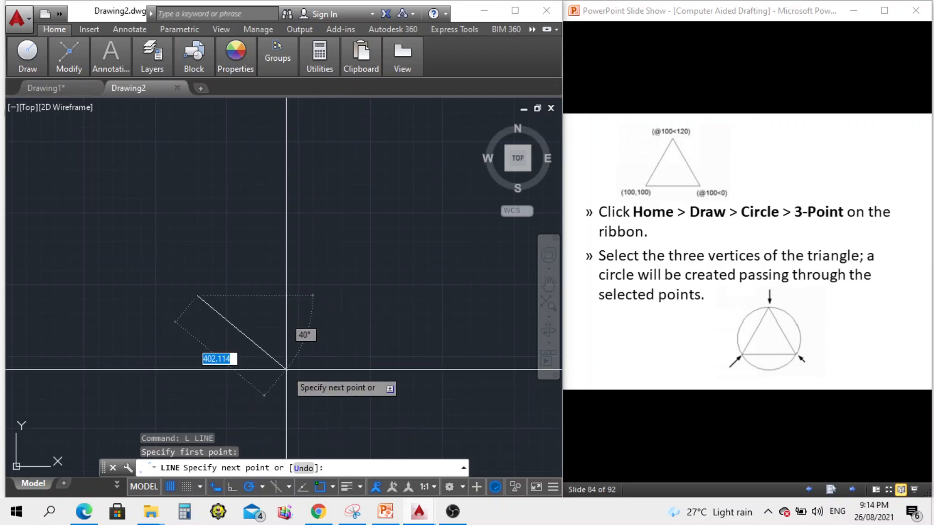
key(Escape)
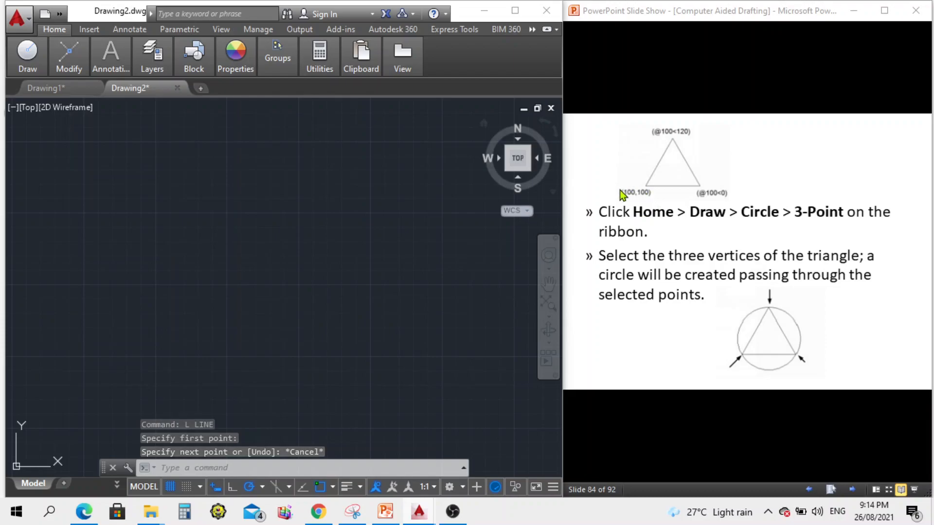
Step: Start a line at coordinates 100,100 as the first vertex of the triangle
click(359, 465)
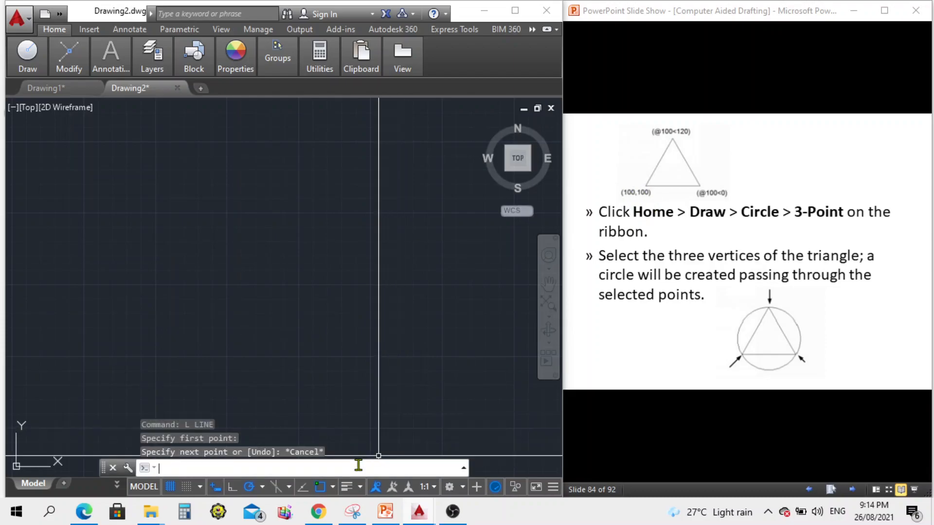
text(l)
key(Return)
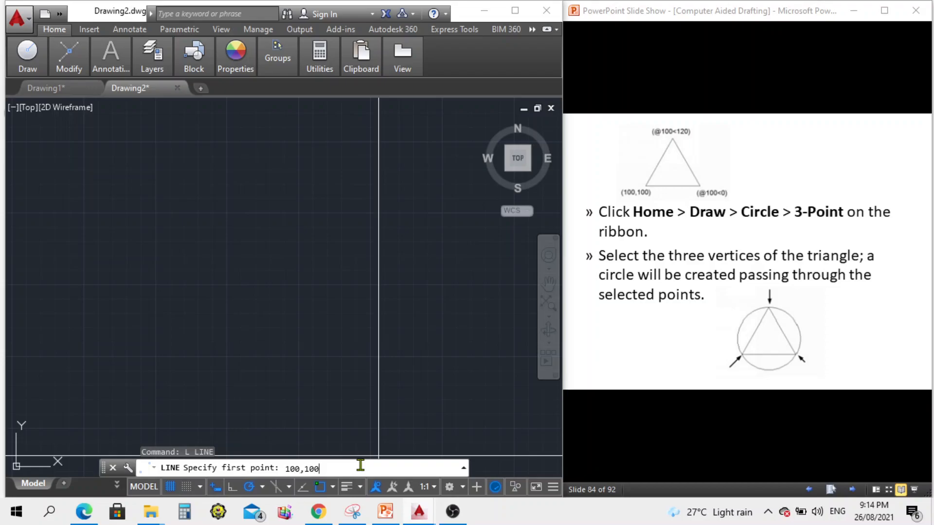
text(100,100)
key(Return)
scroll(254, 292, down, 5)
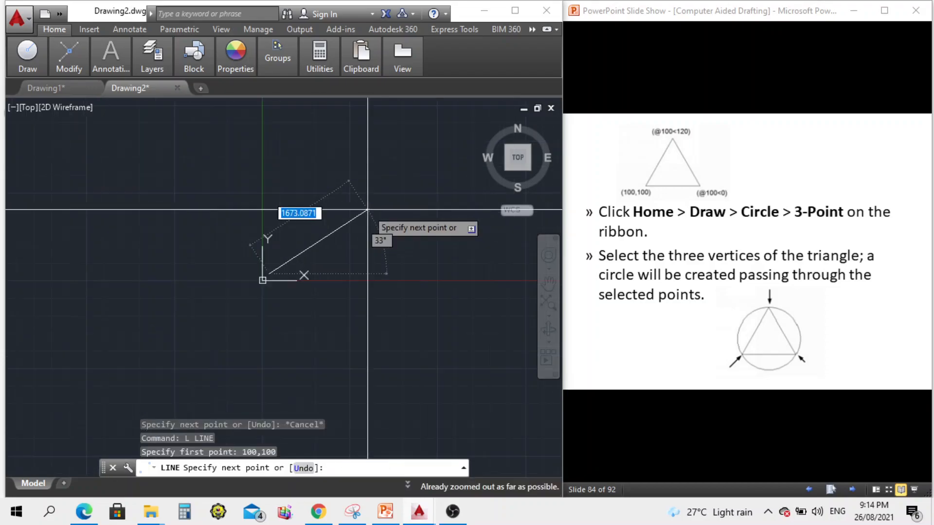
scroll(222, 290, up, 2)
scroll(353, 253, up, 4)
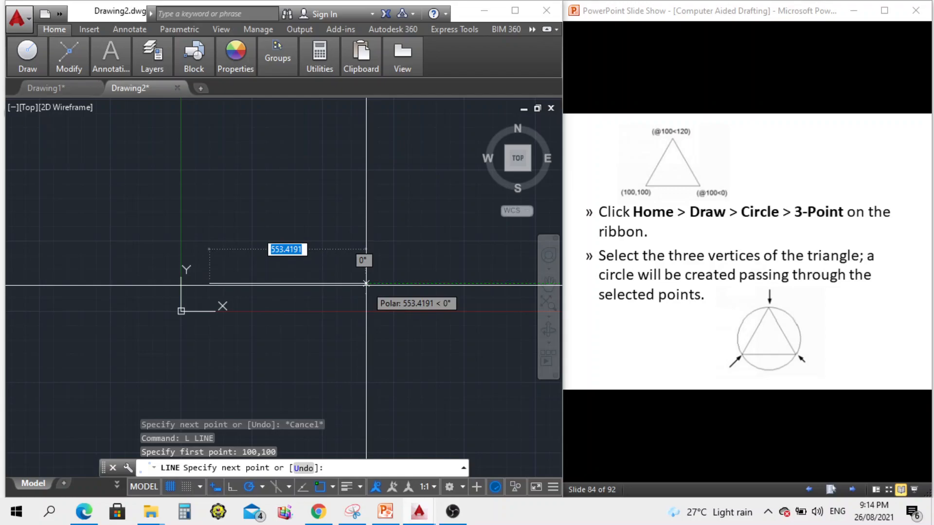
key(BackSpace)
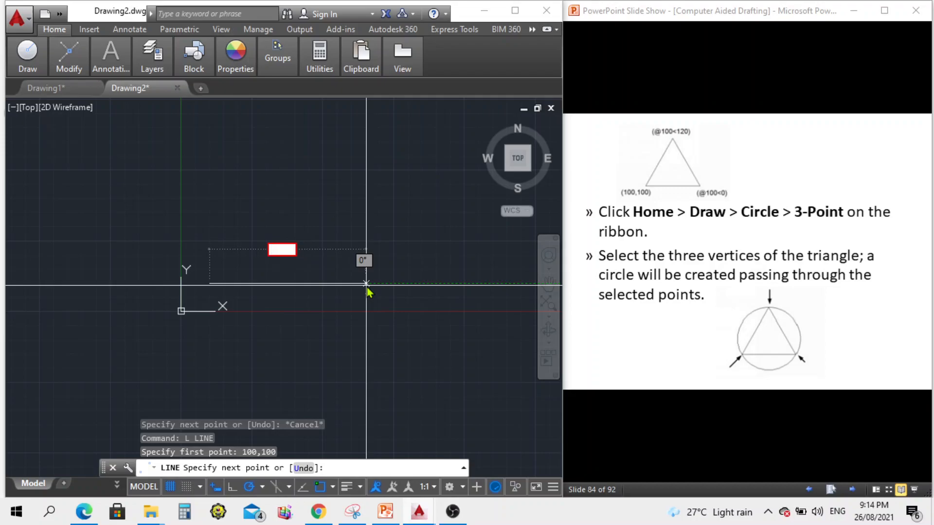
text(@1)
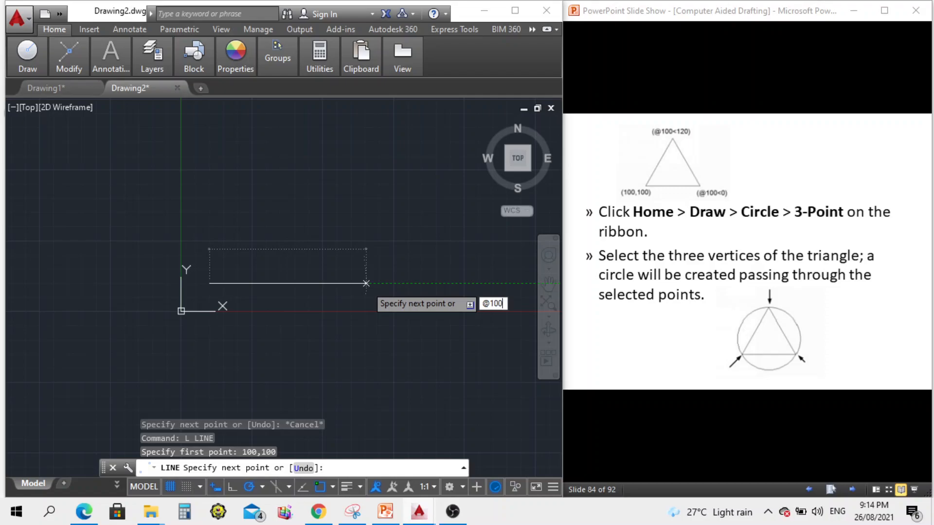
text(00)
key(Return)
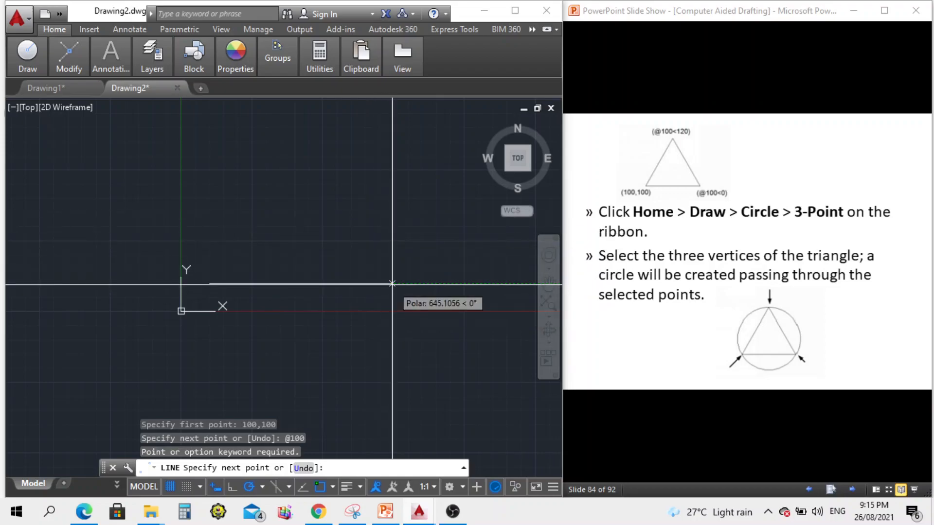
text(0)
key(Return)
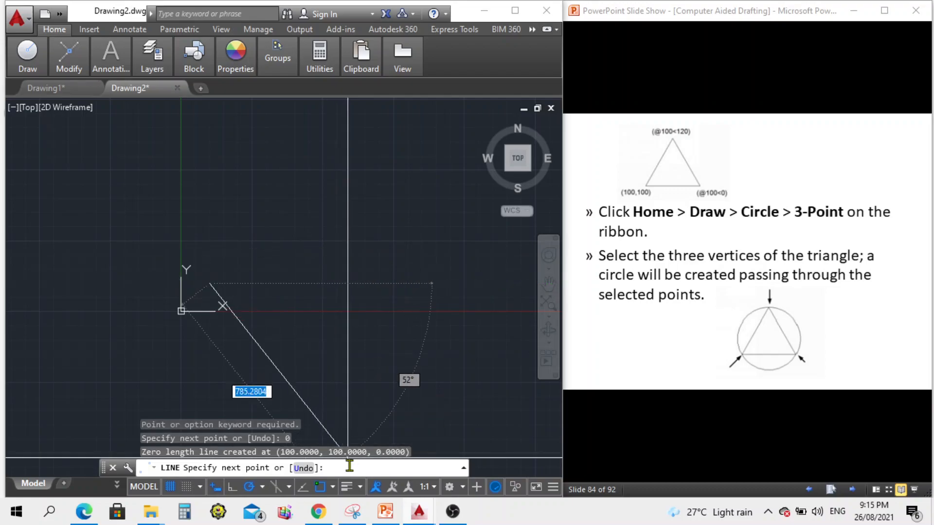
text(@1)
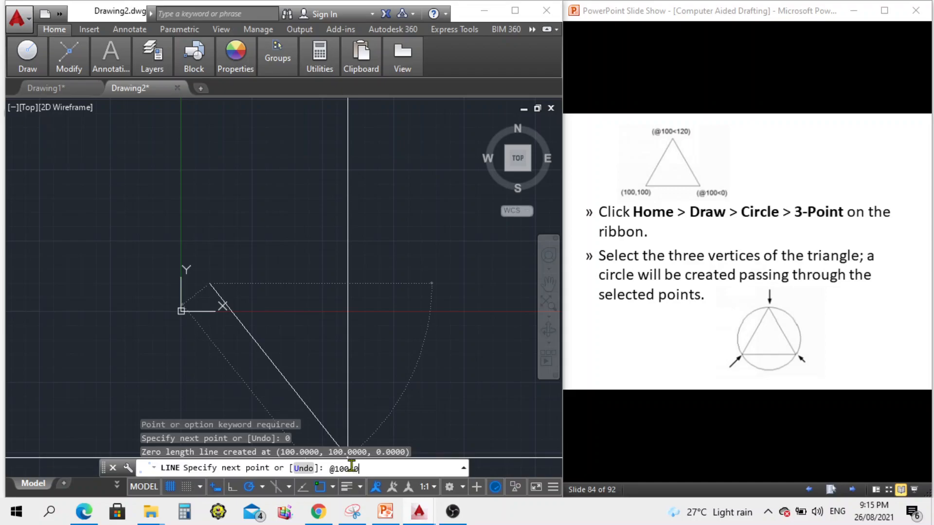
text(00<0)
key(Return)
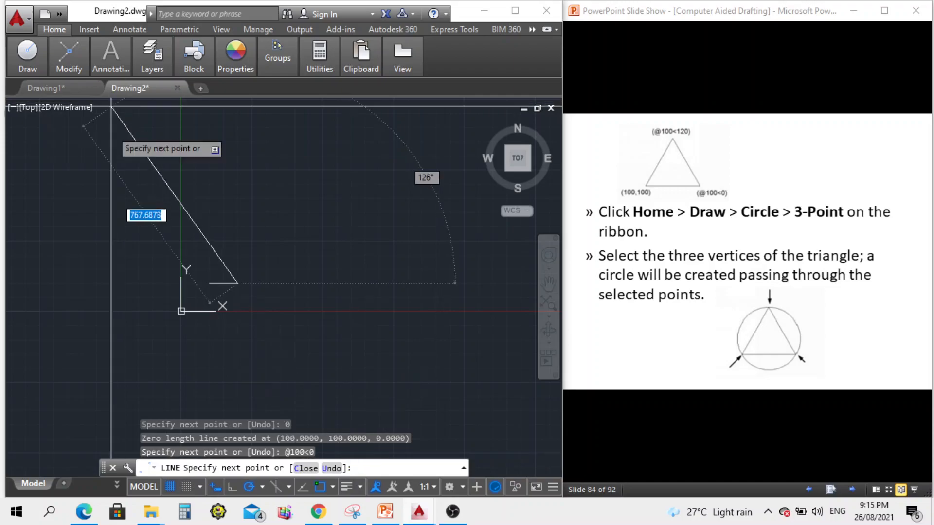
scroll(189, 306, up, 4)
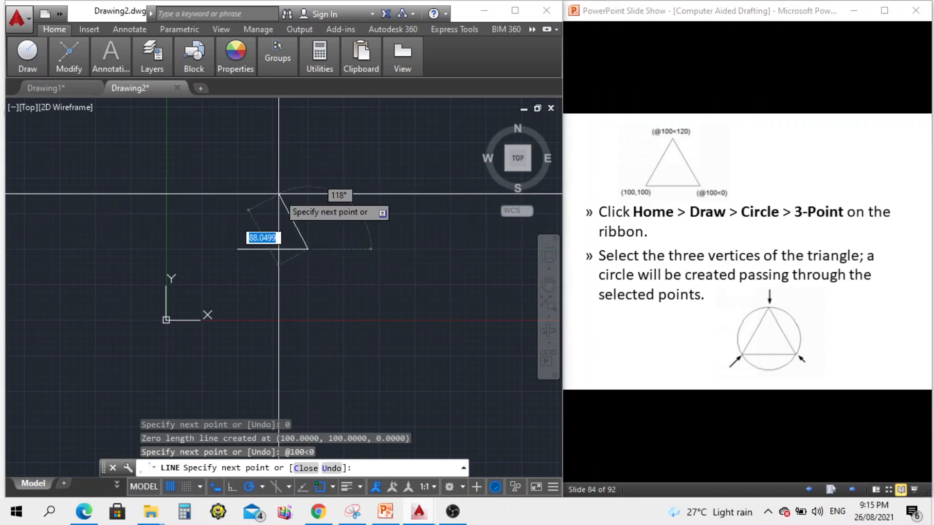
key(BackSpace)
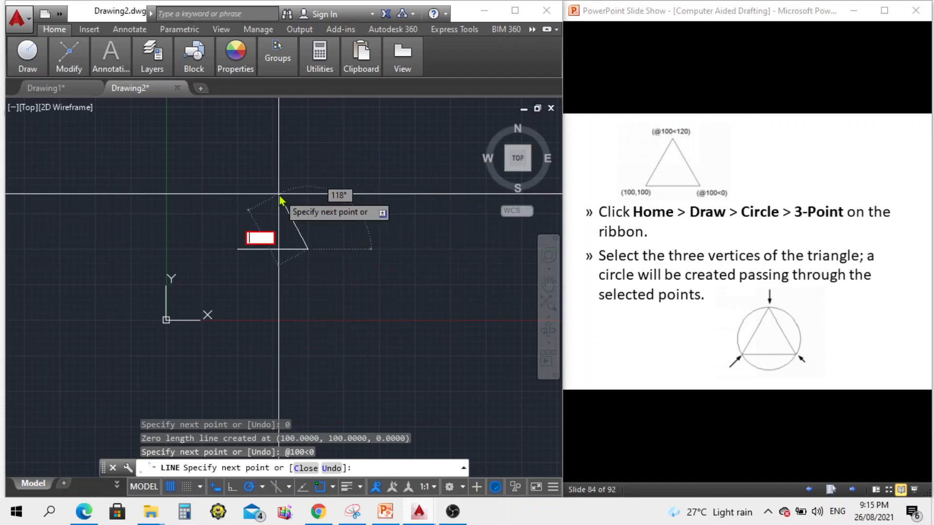
text(@)
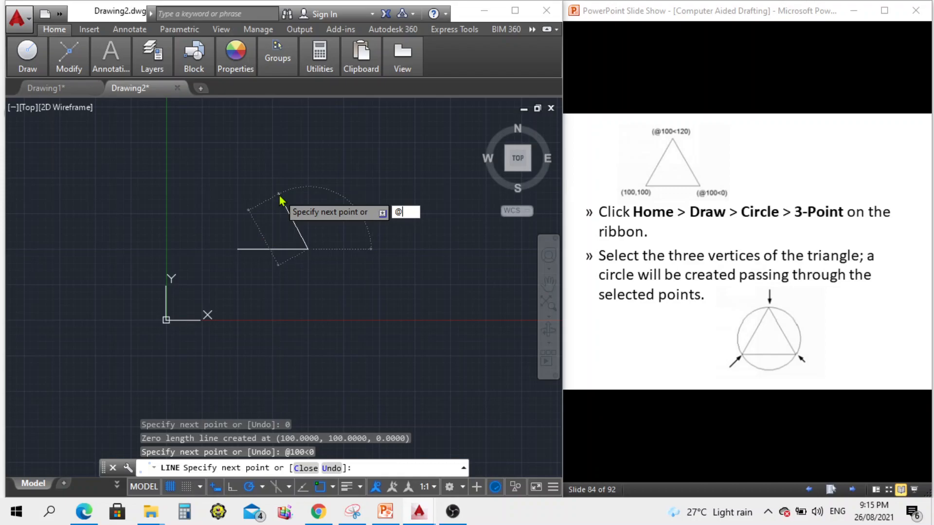
text(100<12)
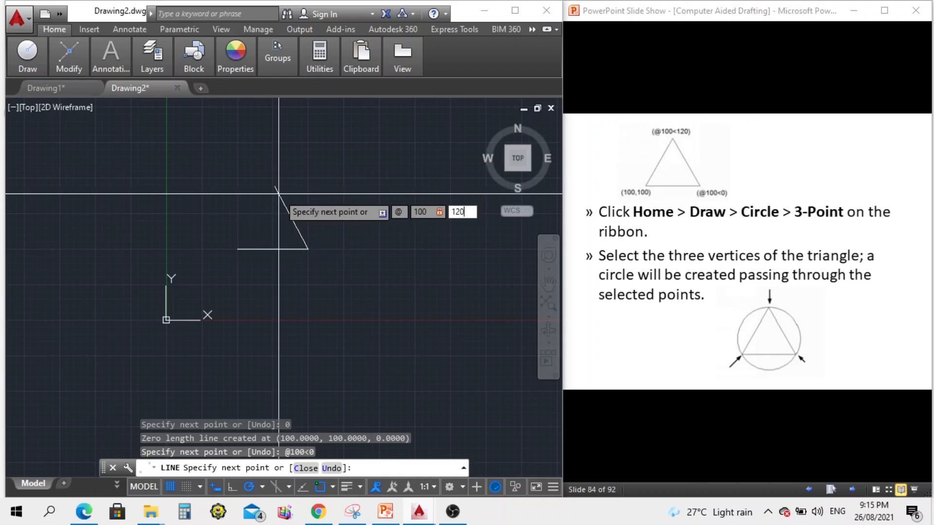
text(0)
key(Return)
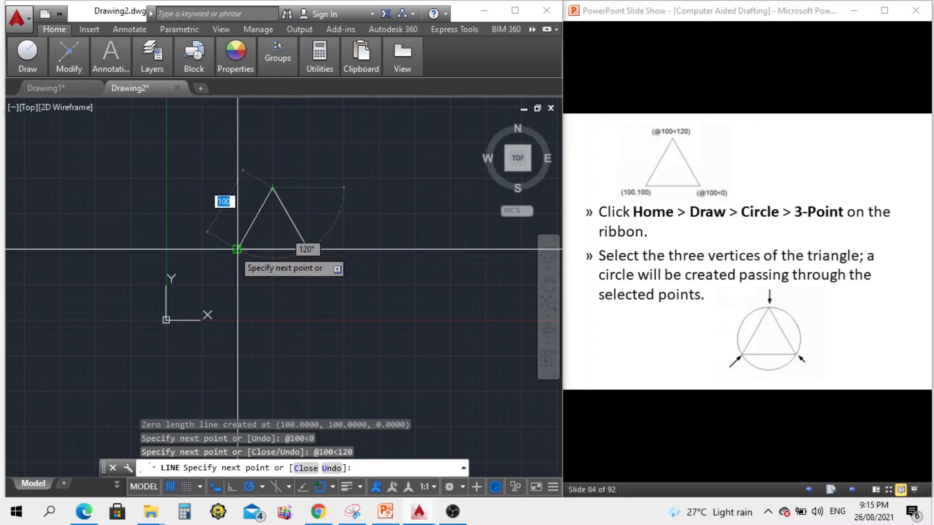
click(299, 468)
scroll(233, 231, up, 3)
scroll(252, 283, down, 1)
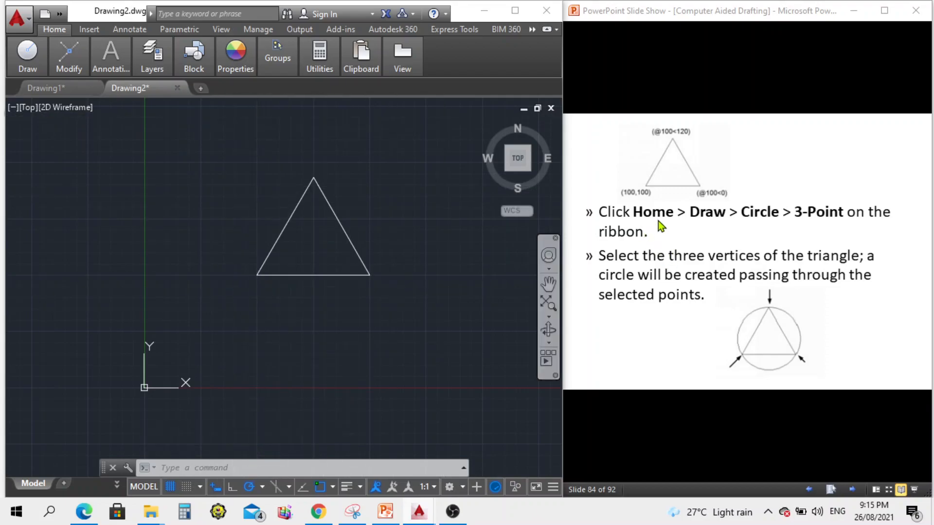
Step: Draw a 3-Point circle through the triangle's lower-left vertex, apex and lower-right vertex
mouse_move(35, 75)
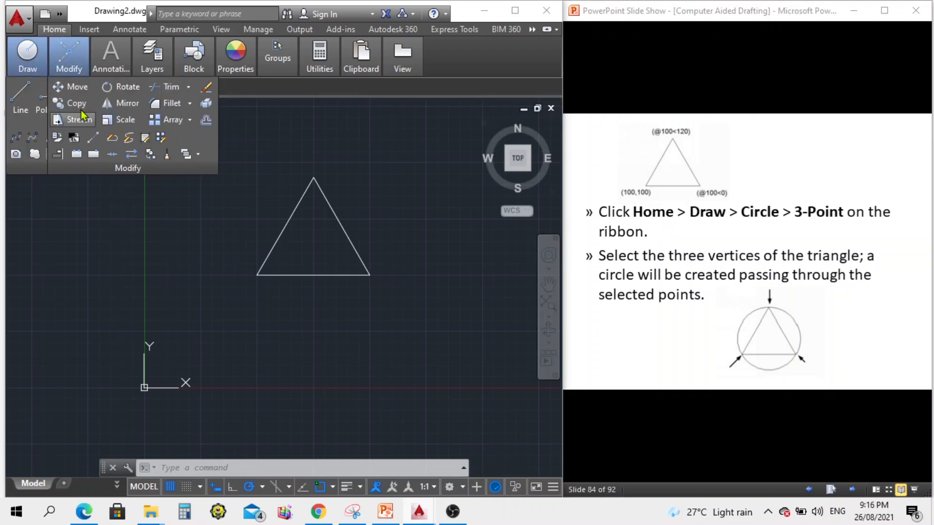
click(89, 117)
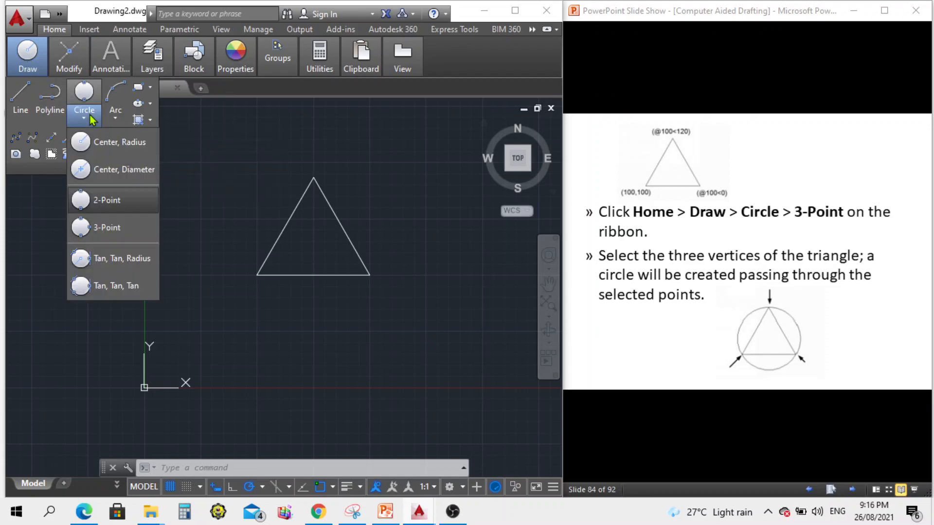
click(106, 229)
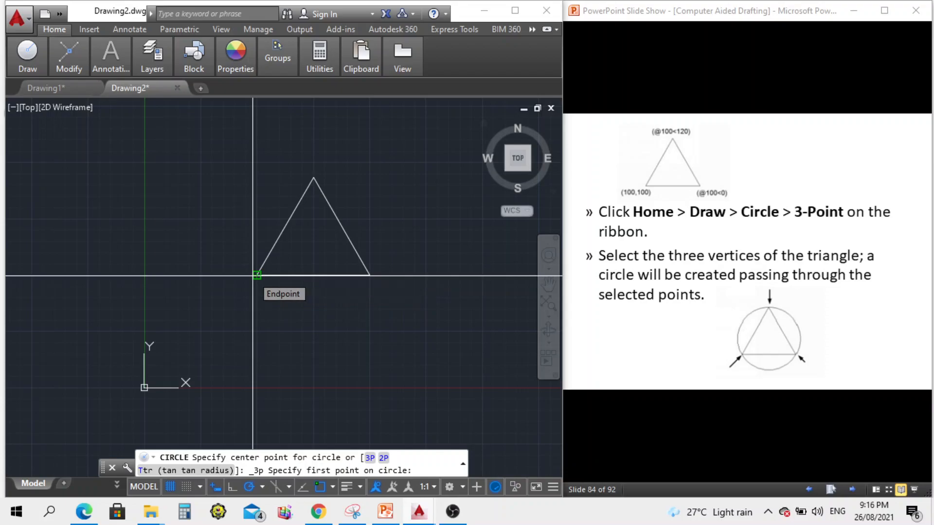
click(254, 275)
click(313, 178)
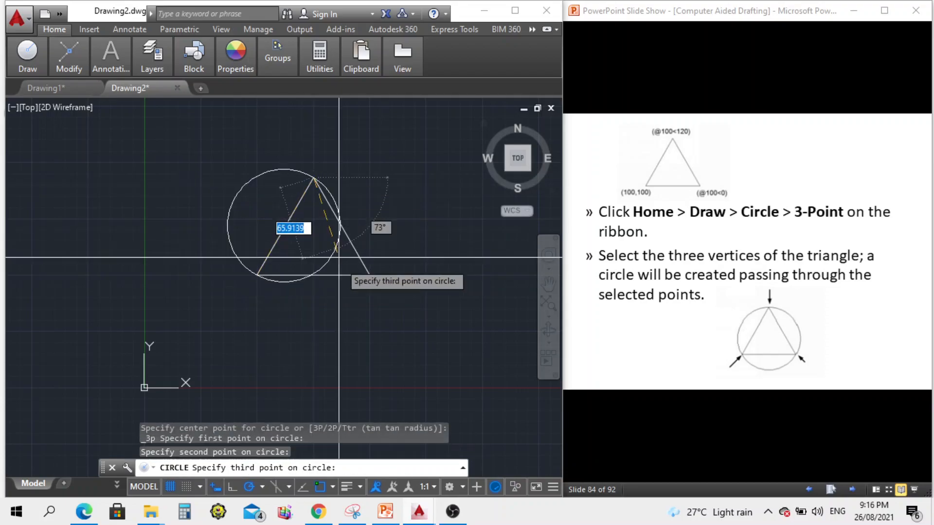
click(369, 276)
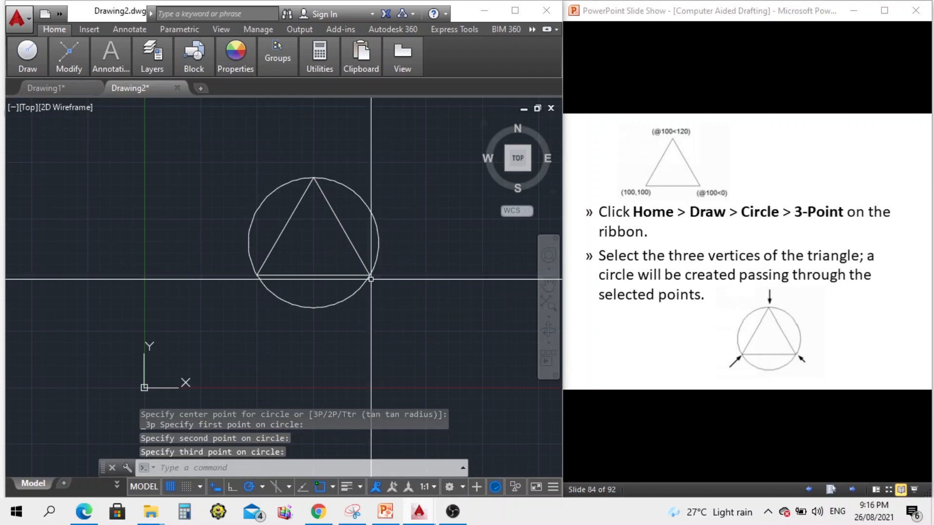
scroll(308, 204, up, 5)
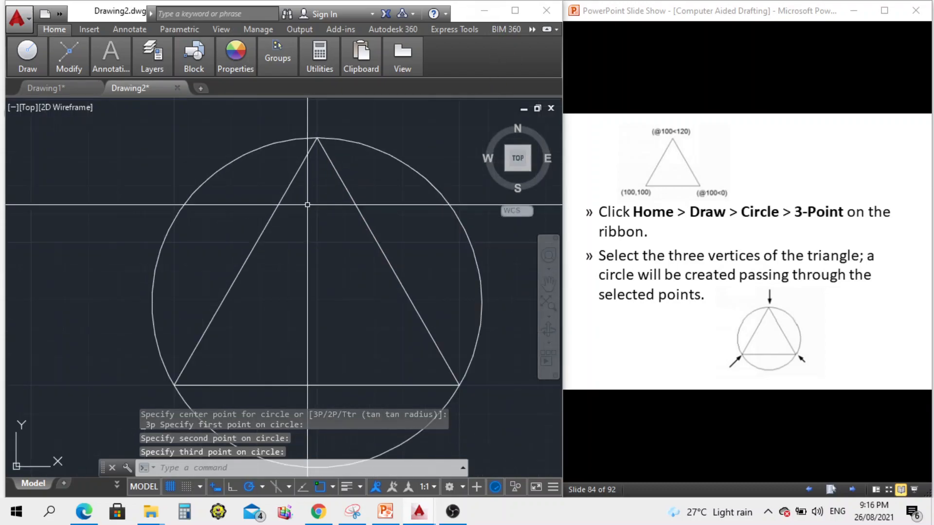
scroll(369, 206, down, 3)
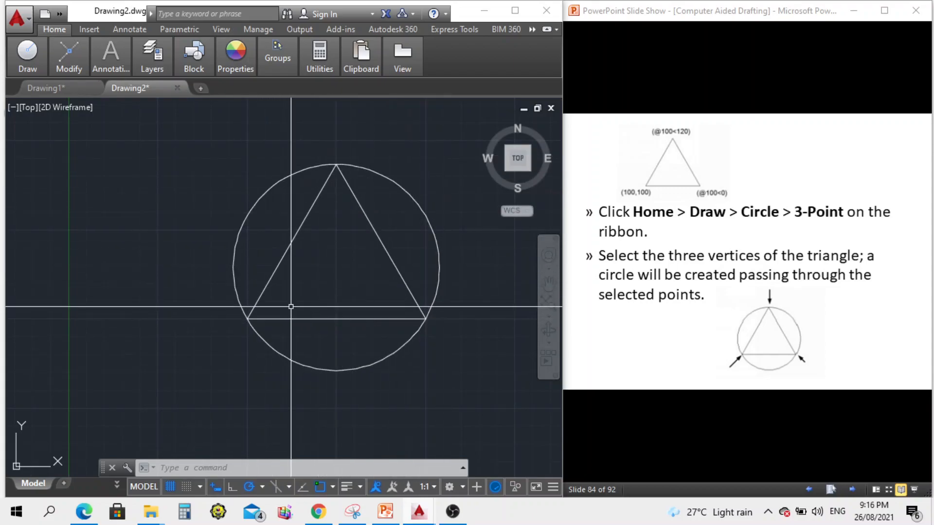
scroll(337, 297, down, 4)
scroll(337, 290, up, 5)
scroll(372, 297, down, 3)
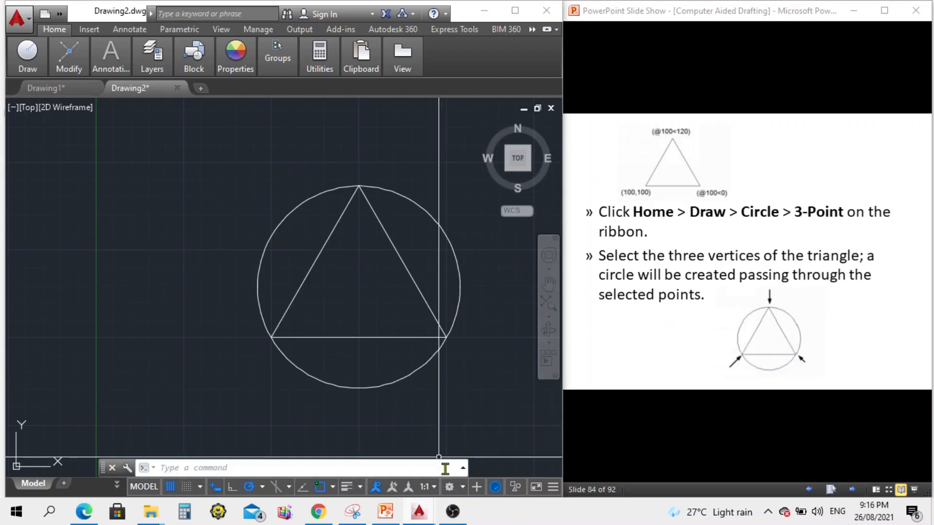
click(457, 521)
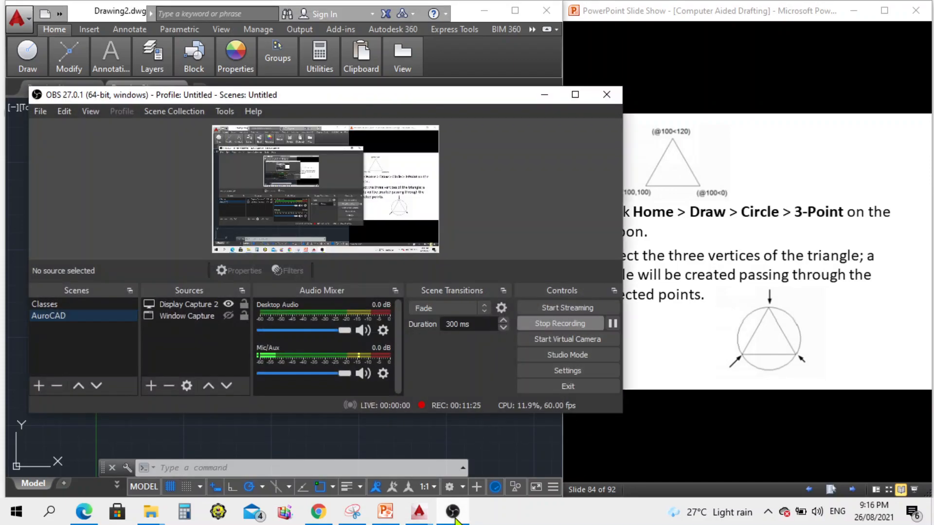
click(456, 521)
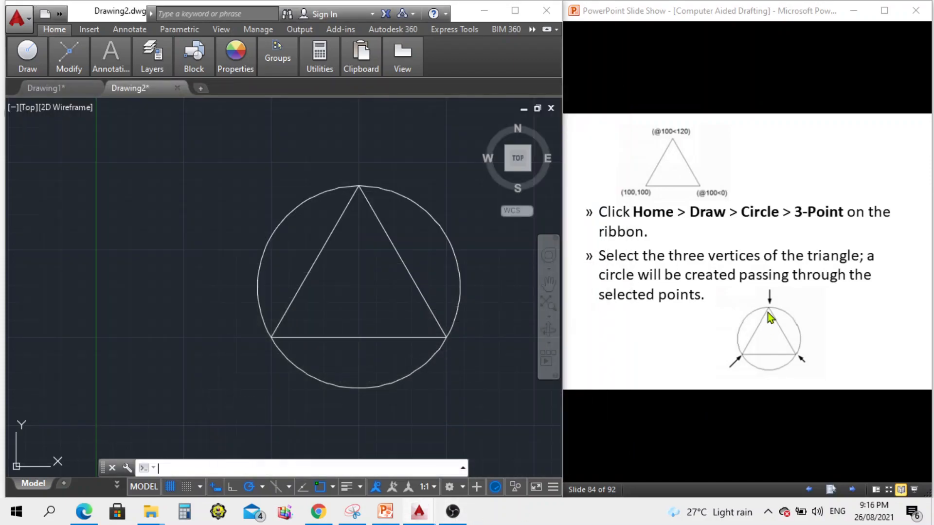
Step: Advance the slide show to the Example 5 (Tan, Tan, Radius) slide
click(861, 494)
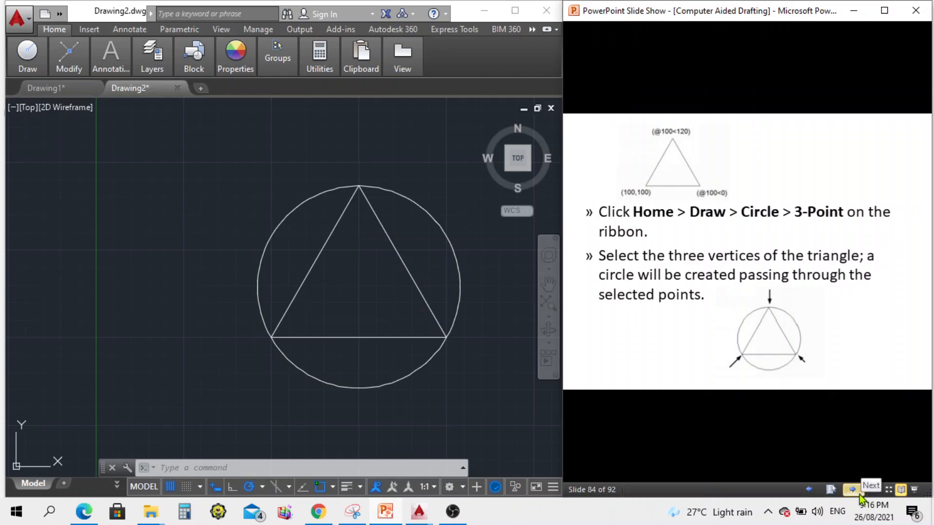
click(860, 494)
click(811, 496)
click(855, 486)
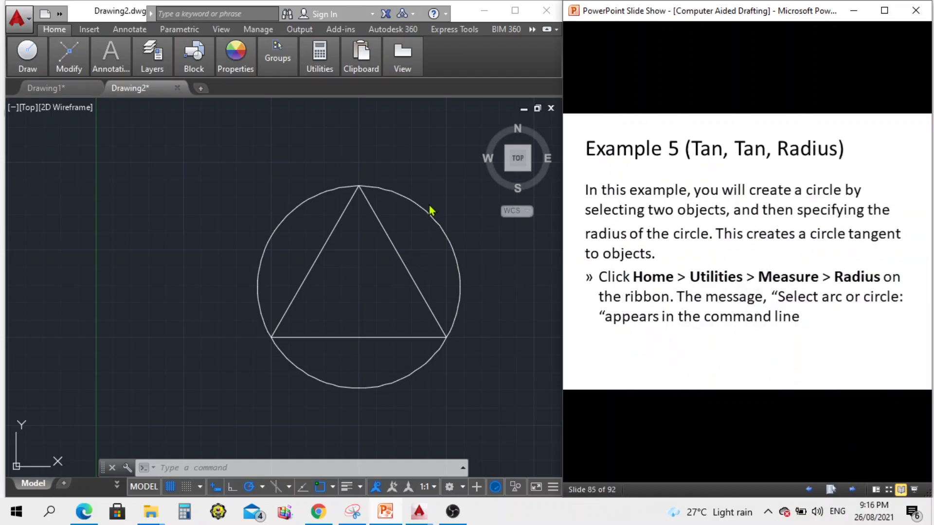
Step: Measure the radius of the circle through the triangle's vertices, advancing the slide show to the circle-selection instructions
scroll(430, 210, down, 5)
scroll(442, 349, up, 5)
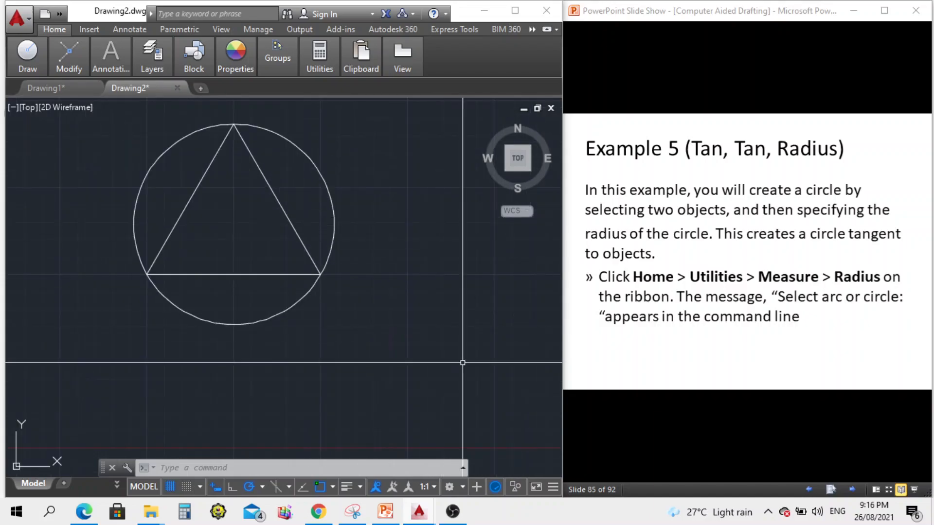
click(650, 253)
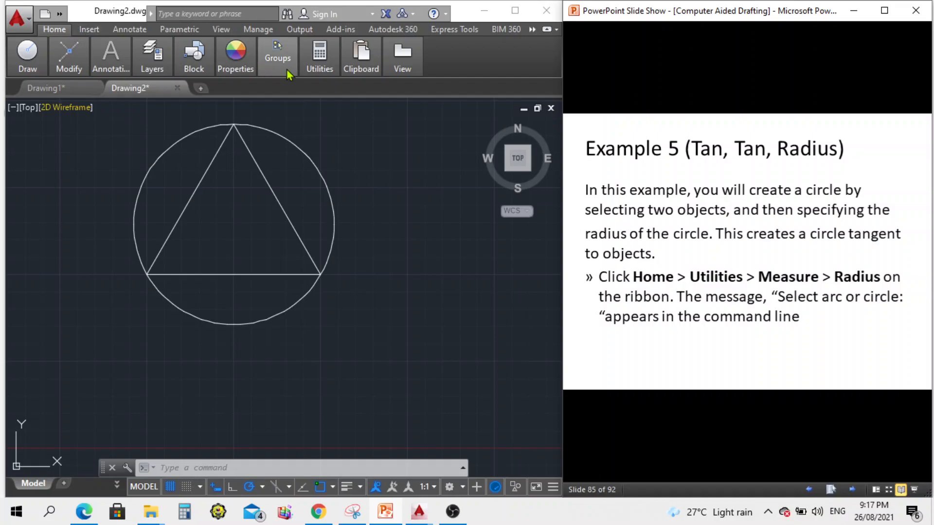
click(316, 68)
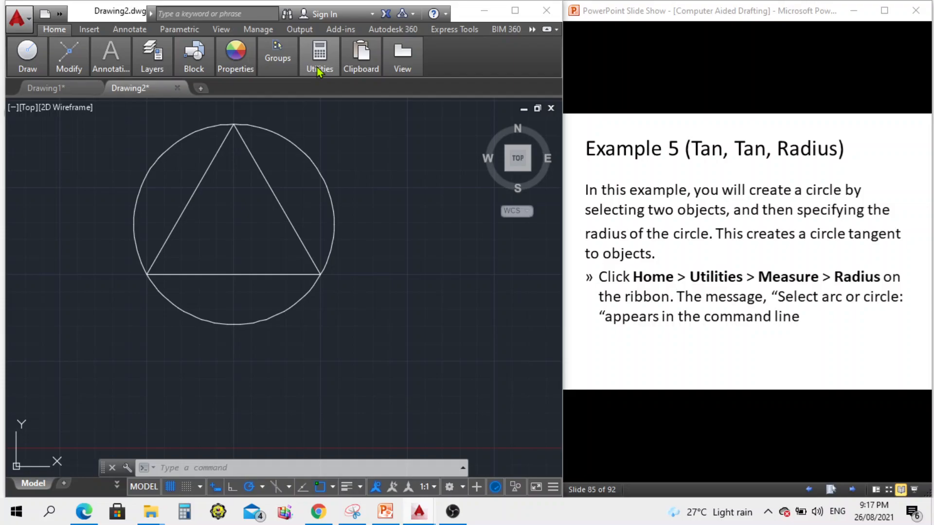
click(318, 68)
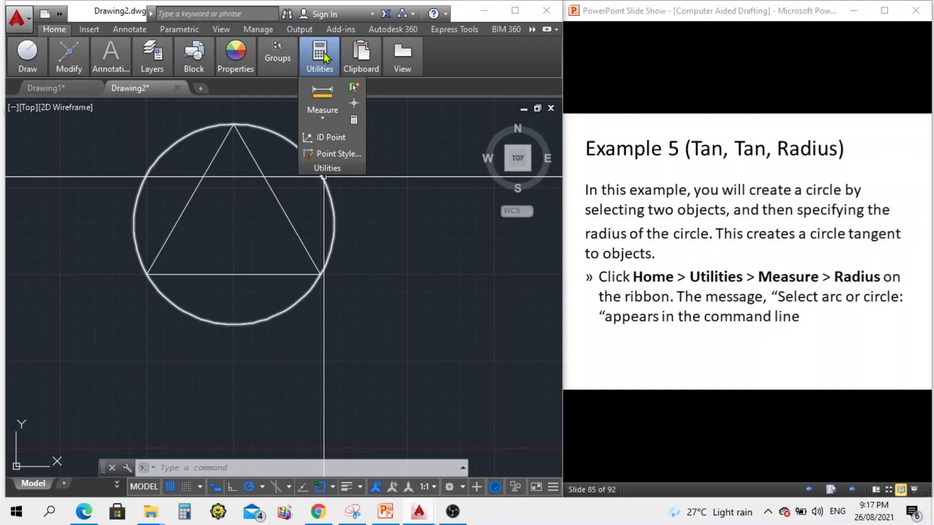
click(323, 120)
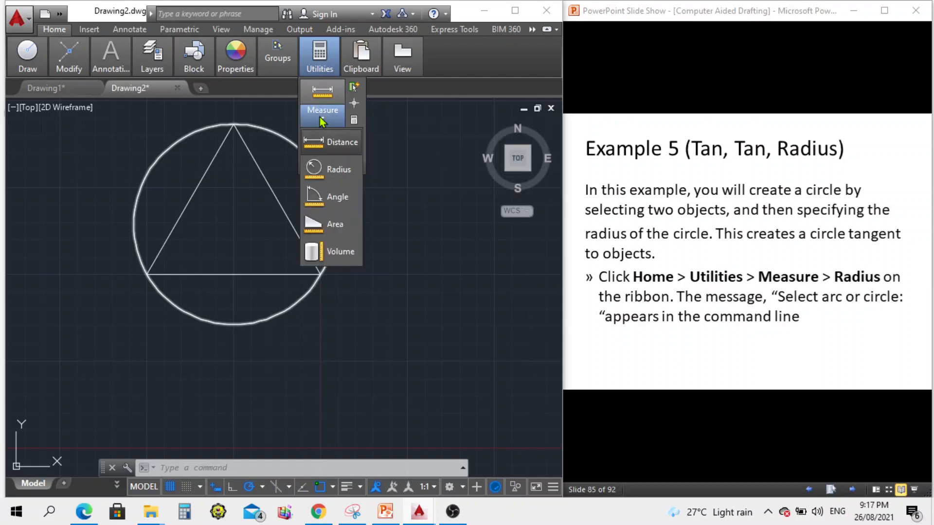
click(325, 171)
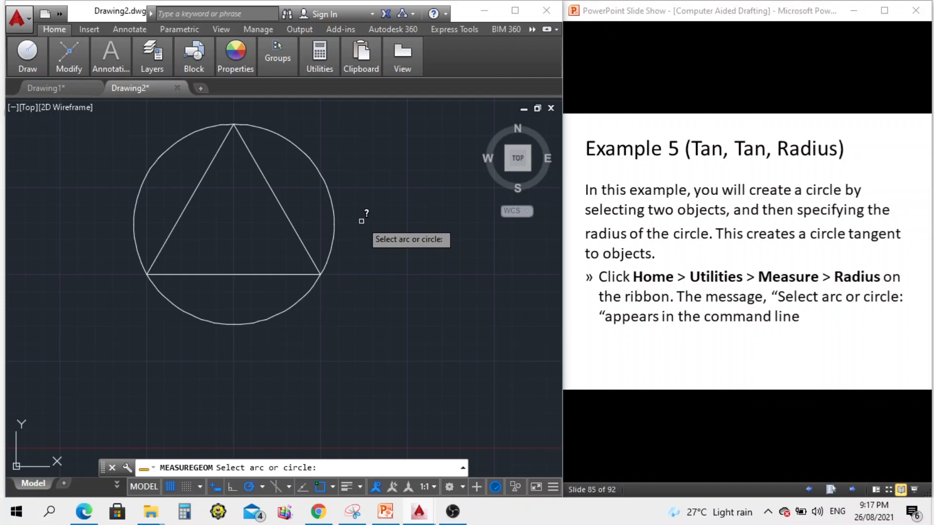
click(656, 425)
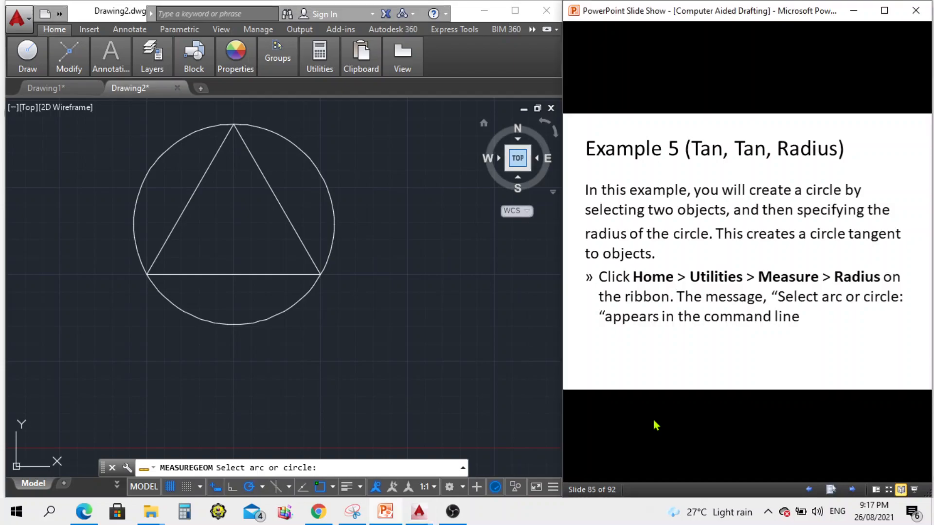
click(856, 488)
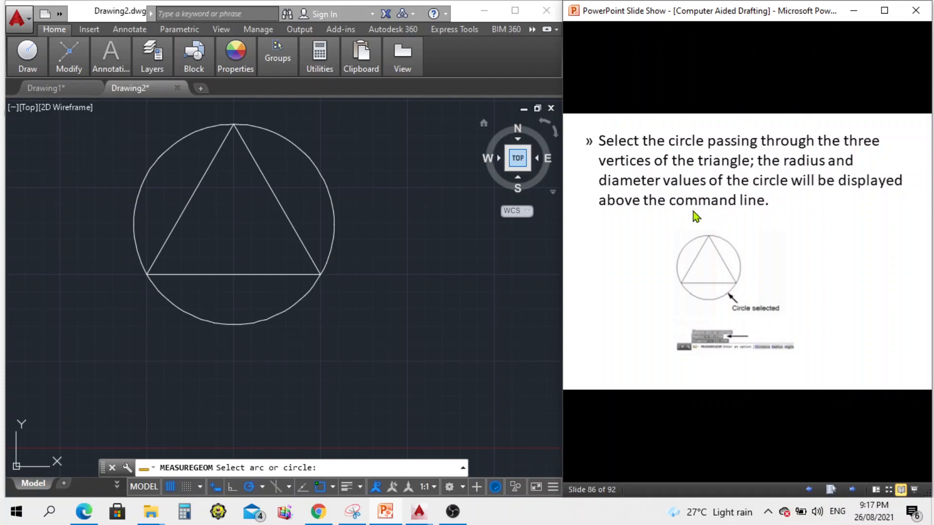
click(470, 215)
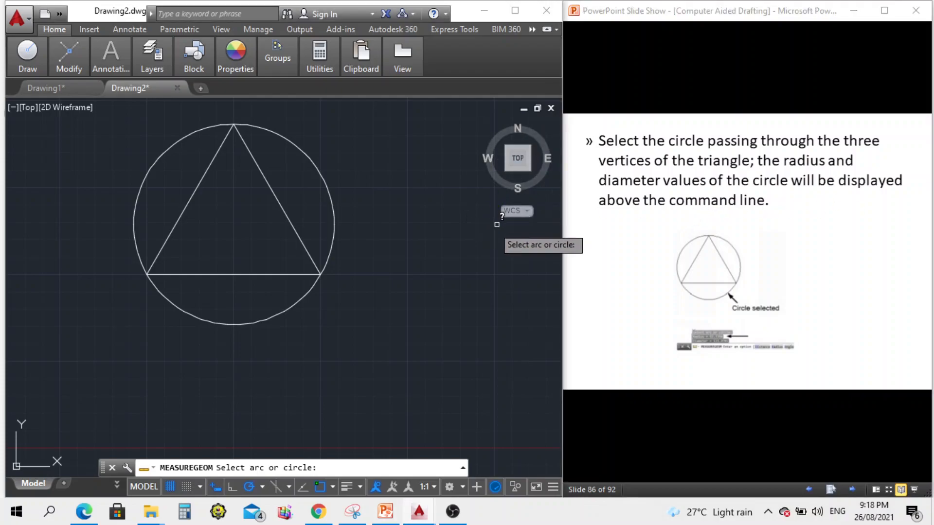
click(333, 238)
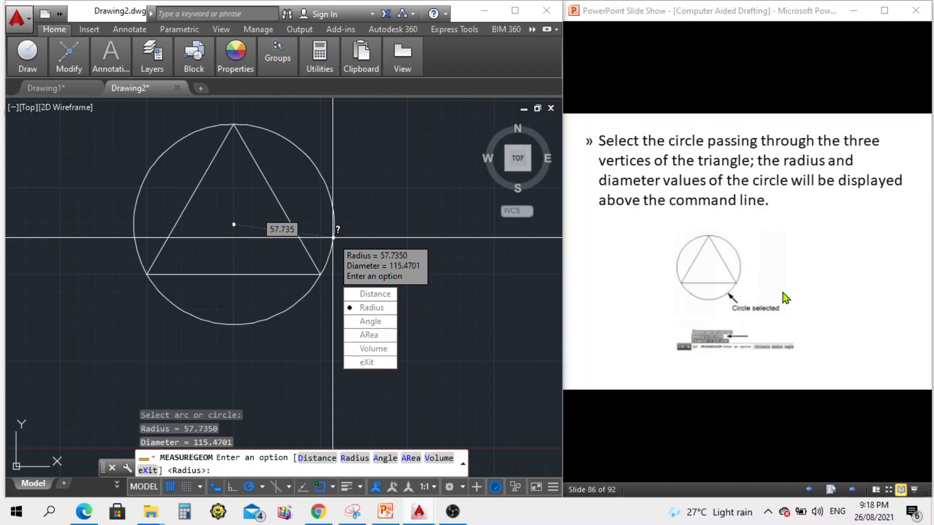
Step: Advance the slide show to the calculator instructions and open the Quick Calculator in the drawing program
click(793, 328)
click(853, 489)
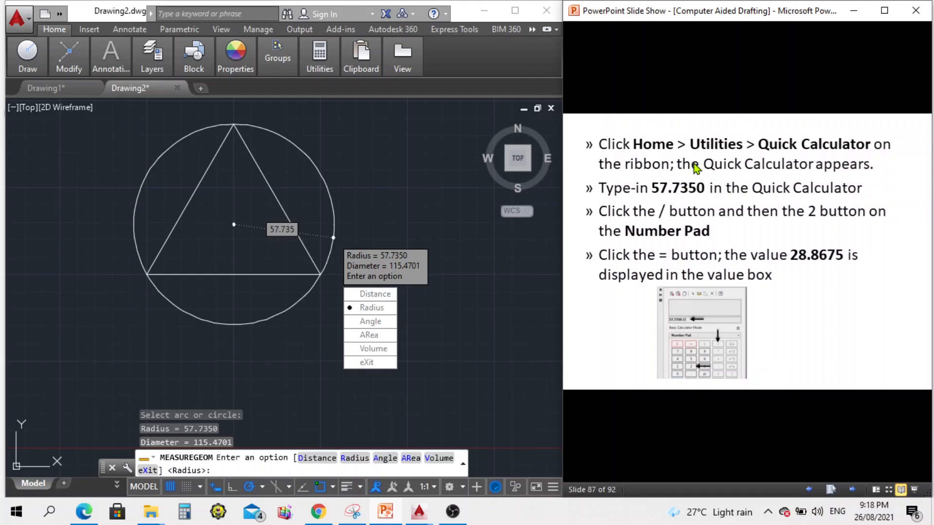
click(322, 71)
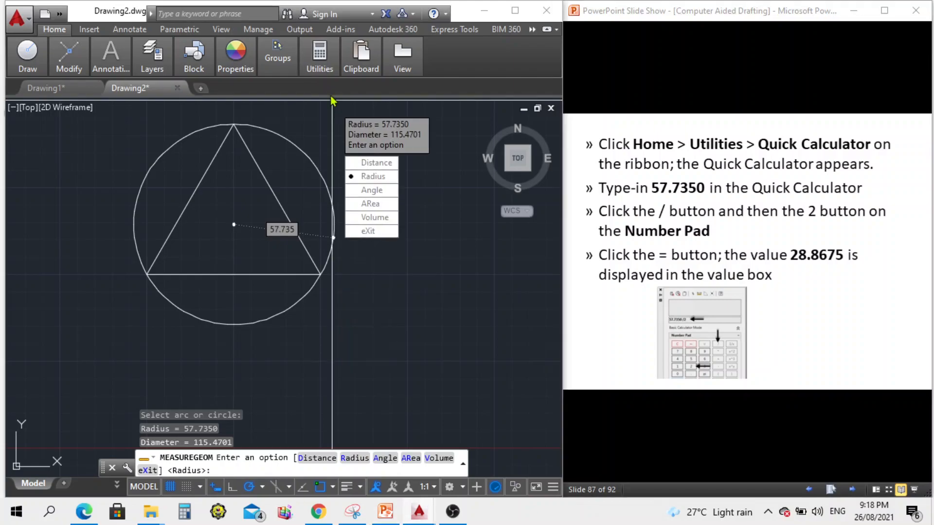
click(319, 70)
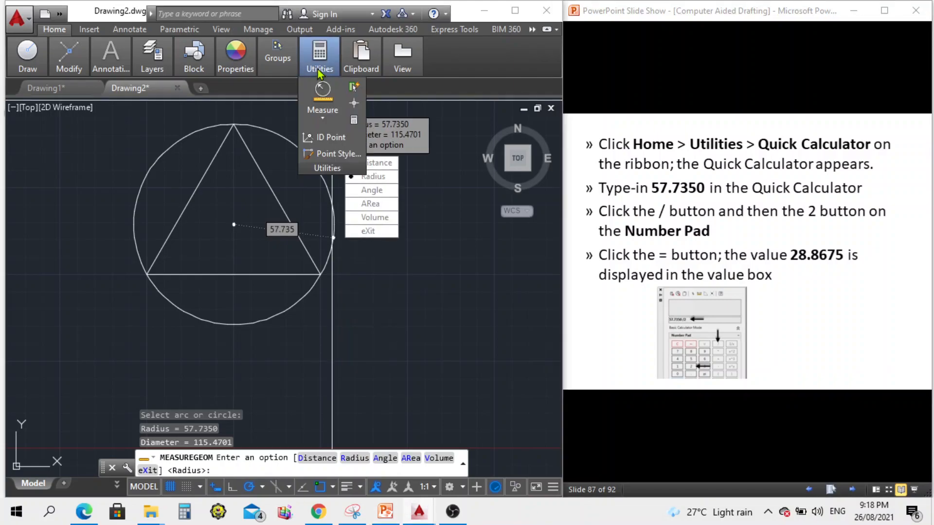
click(351, 123)
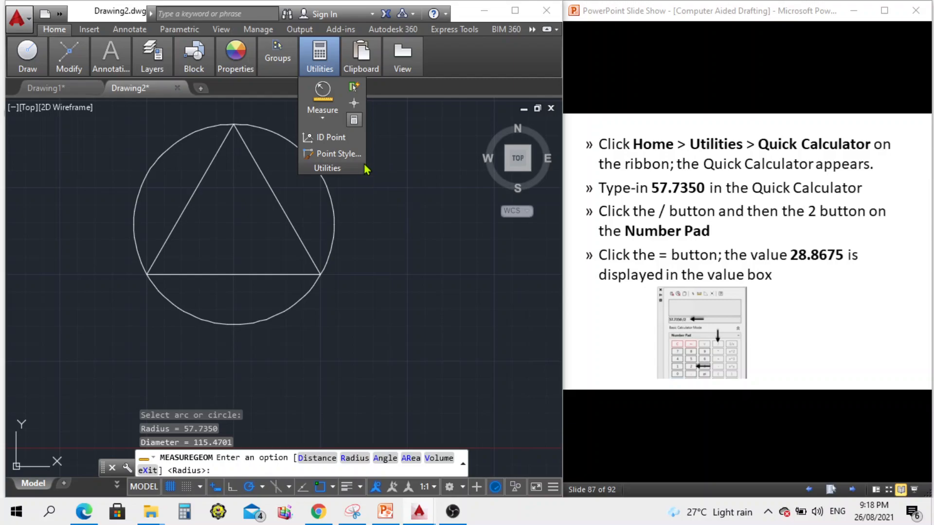
click(353, 121)
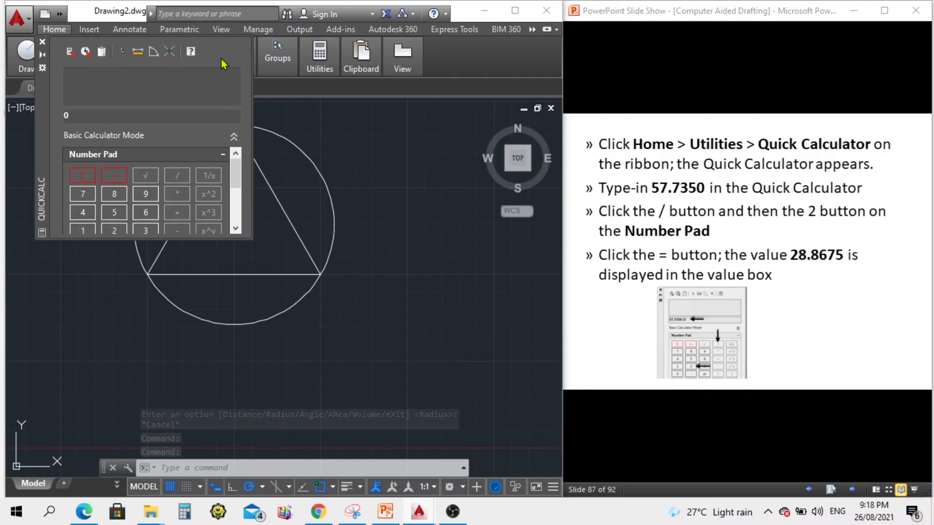
Step: Calculate 57.7350/2 in the Quick Calculator
click(115, 214)
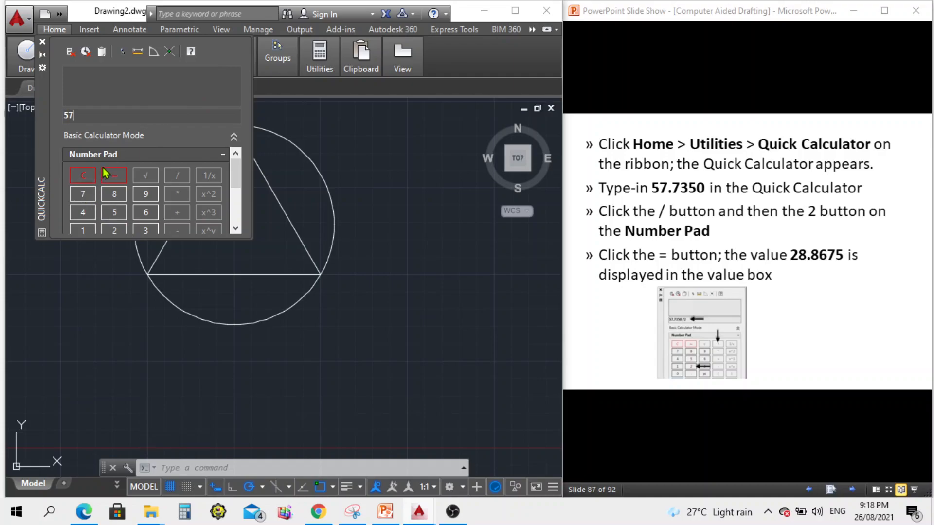
scroll(107, 175, down, 3)
scroll(125, 173, up, 3)
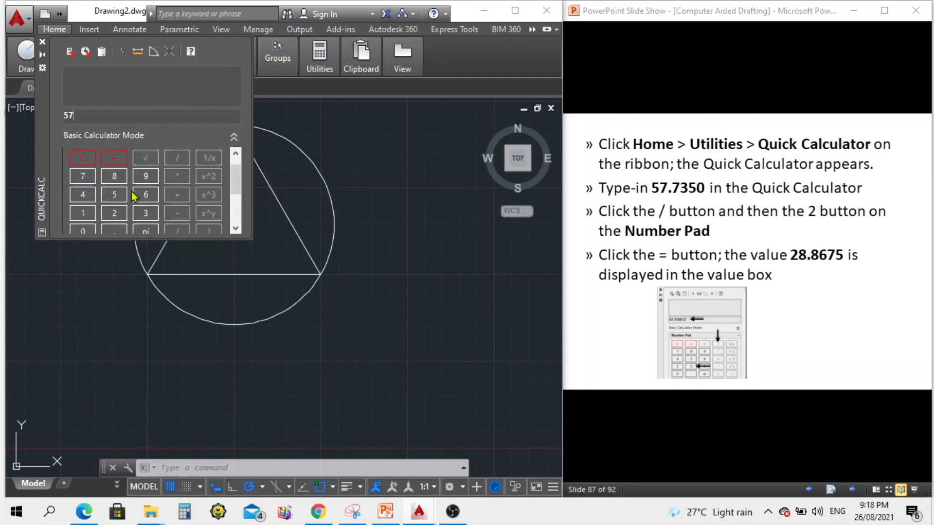
click(108, 229)
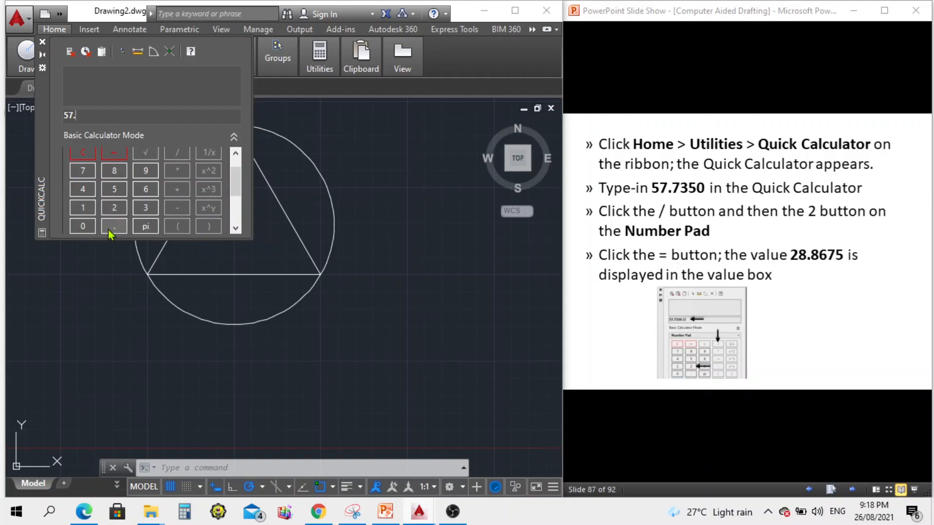
click(90, 179)
click(145, 208)
click(114, 190)
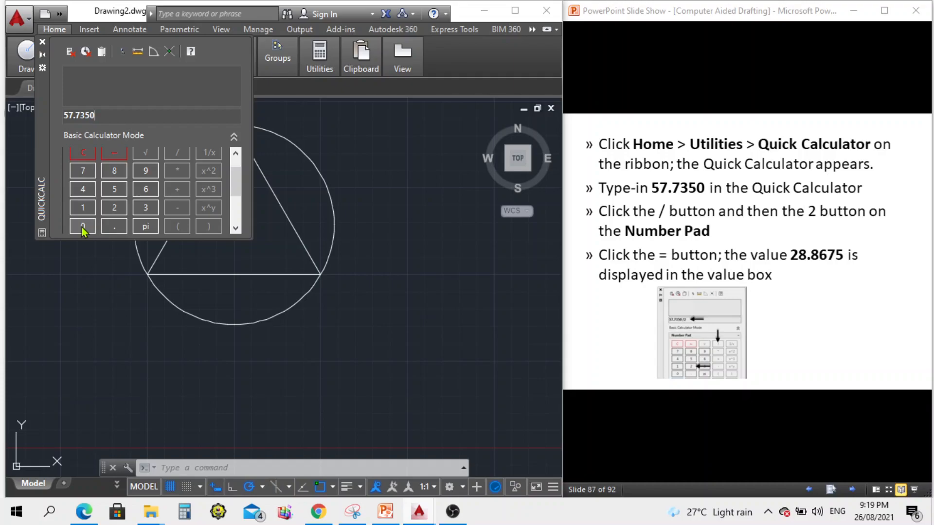
click(180, 154)
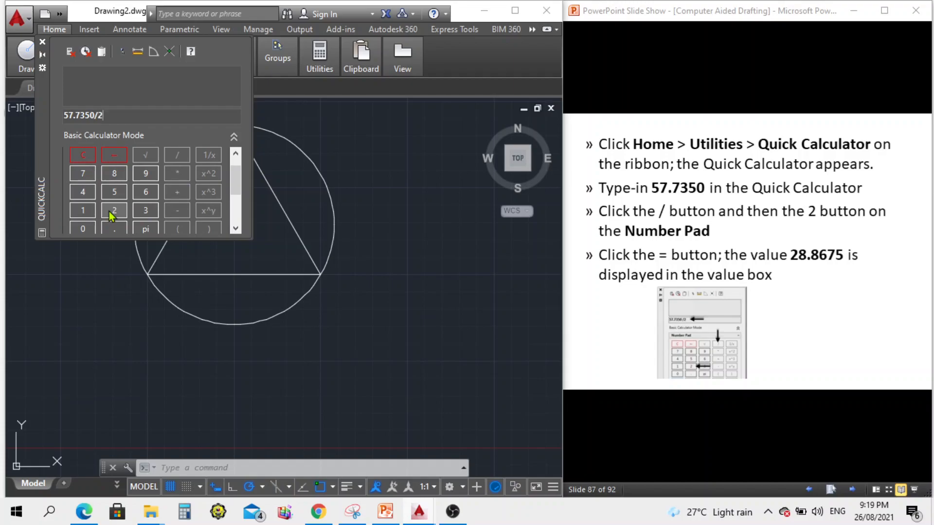
scroll(168, 174, down, 3)
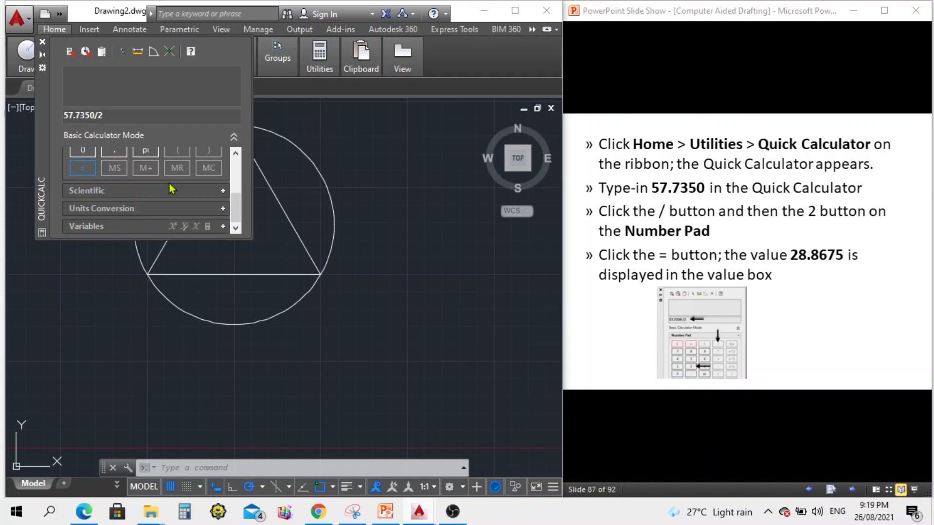
click(88, 170)
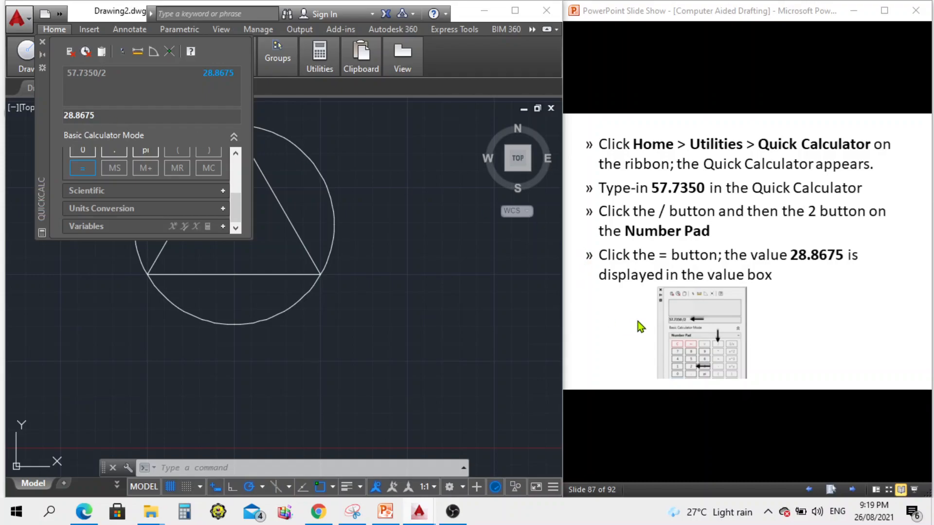
Step: Advance the slide show to the Tan, Tan, Radius command instructions and collapse the Quick Calculator palette over the drawing
click(782, 308)
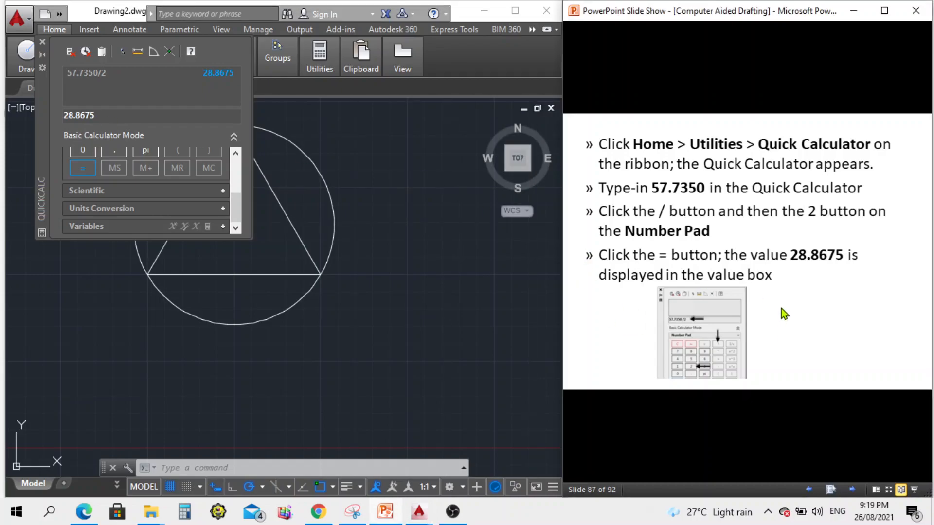
click(853, 490)
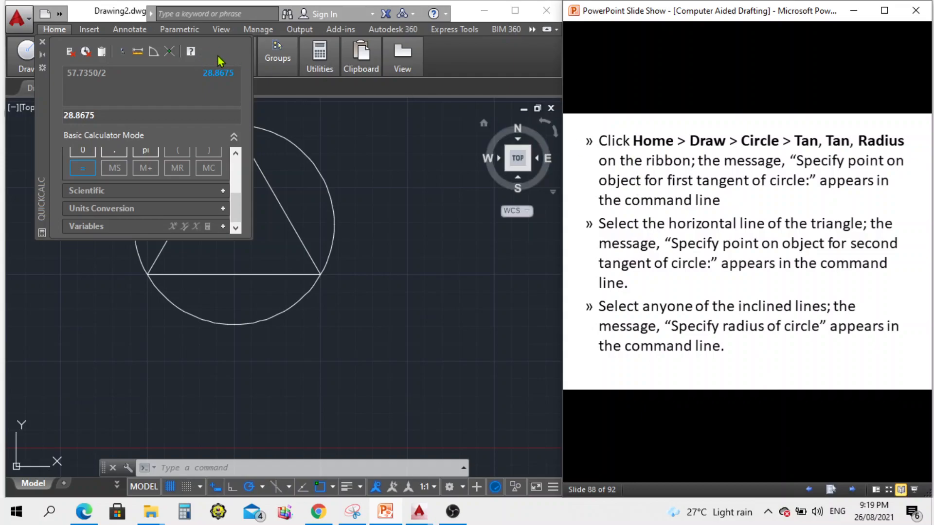
click(66, 31)
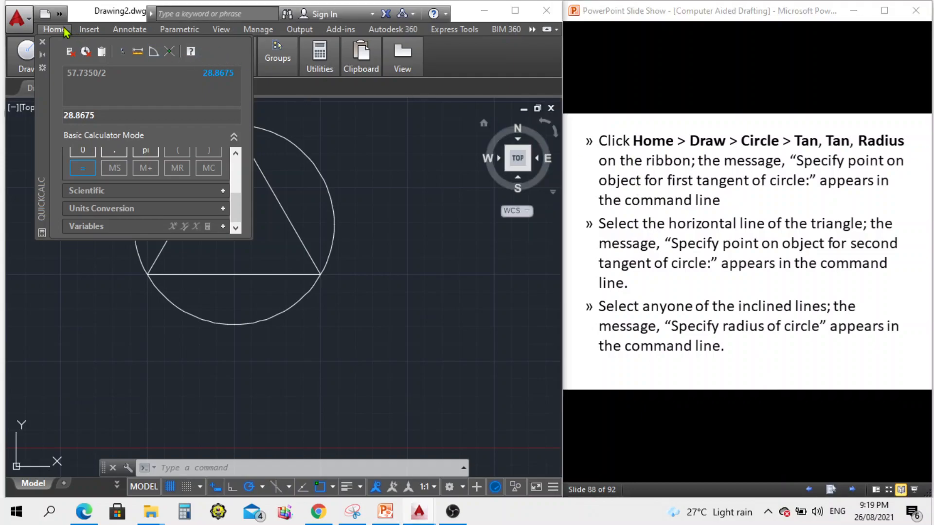
click(26, 56)
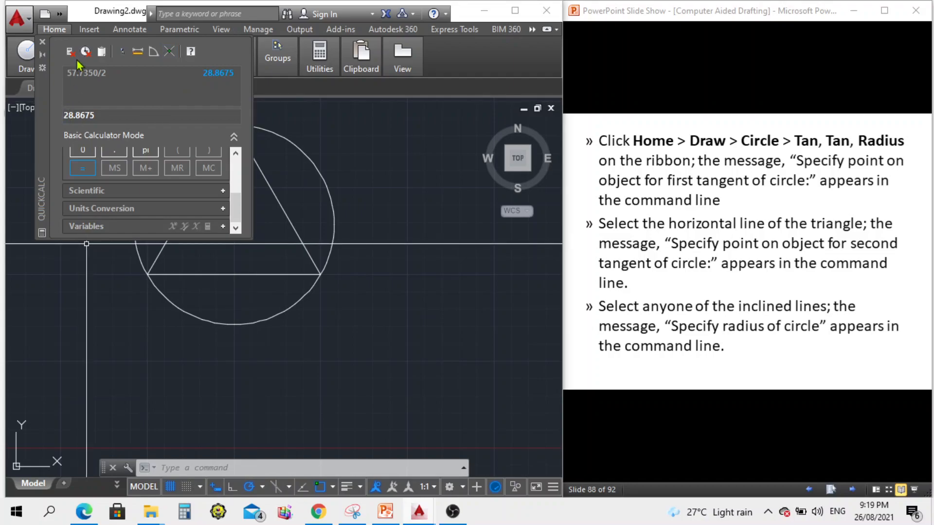
click(42, 55)
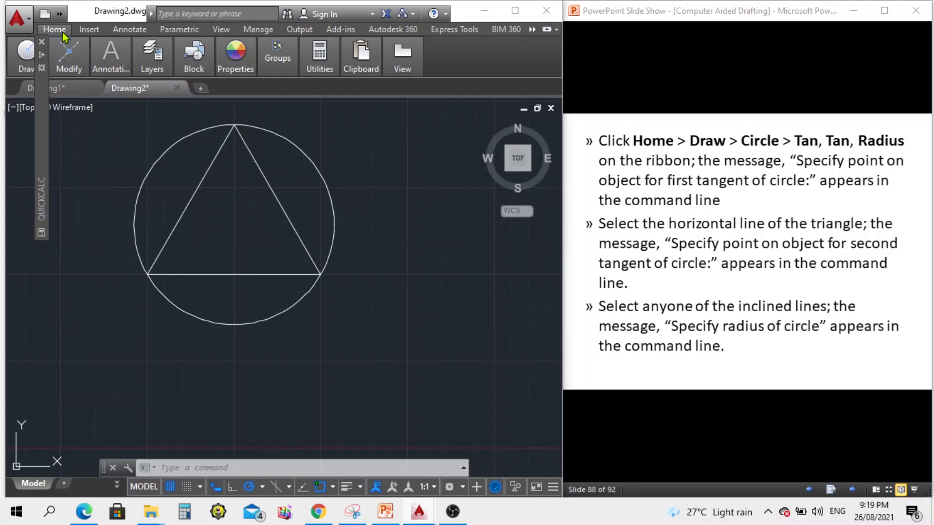
Step: Try to draw a Tan, Tan, Radius circle with both tangent points on the triangle's base and the radius picked by two points
mouse_move(18, 65)
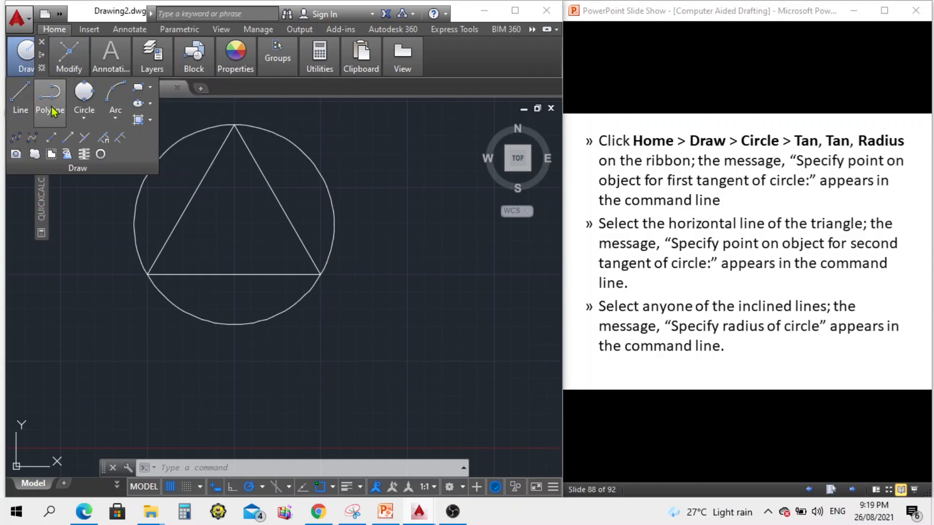
click(84, 115)
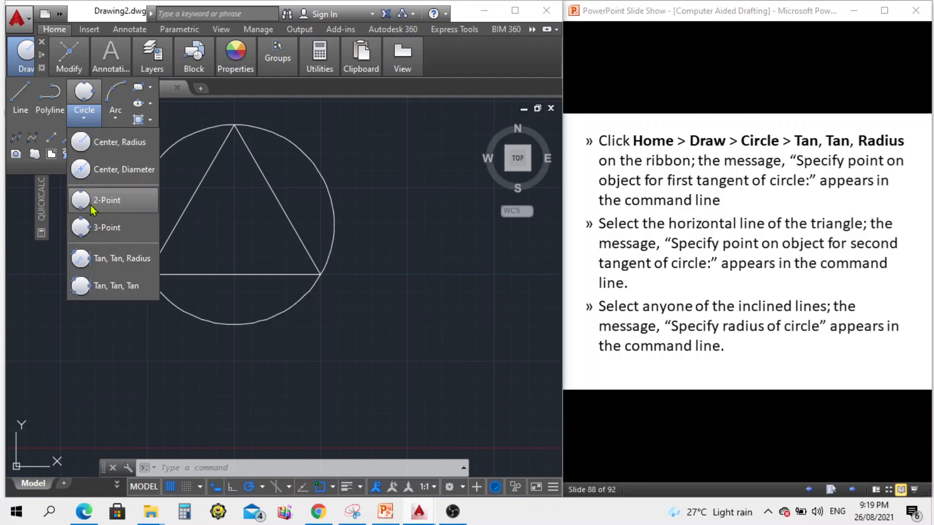
click(101, 261)
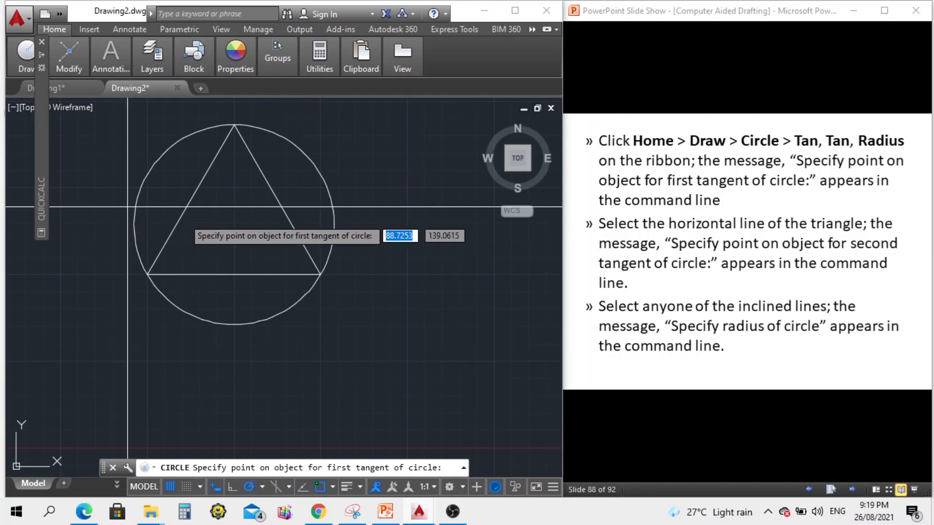
click(223, 273)
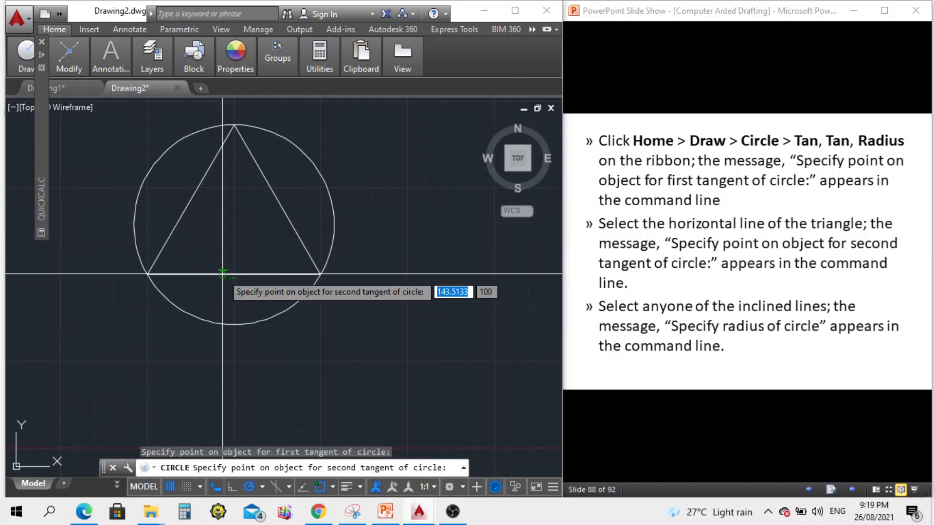
click(241, 274)
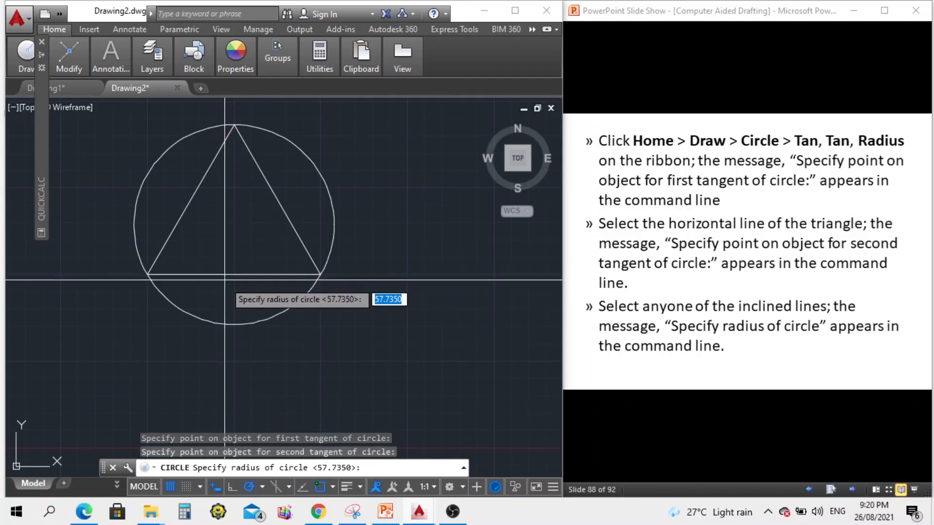
click(234, 290)
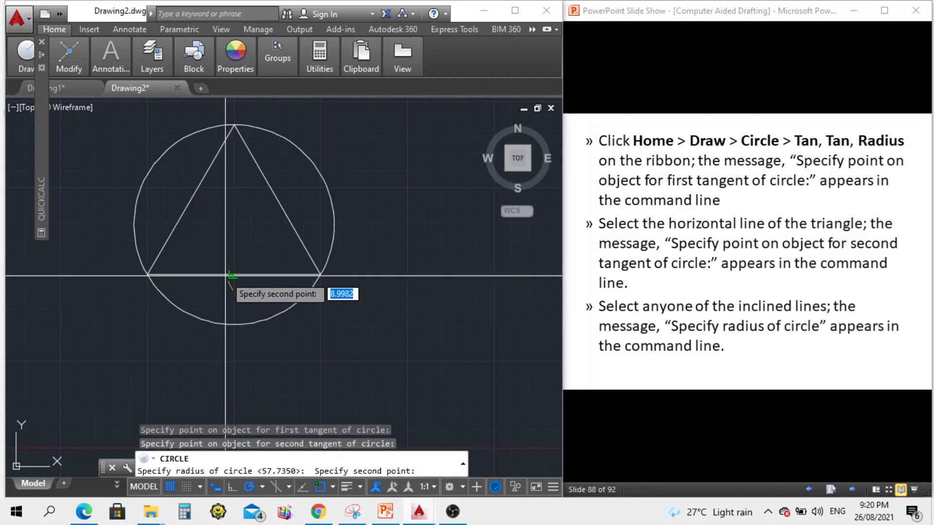
click(227, 282)
Step: Select all three sides of the triangle and advance the slide show to the instructions for pasting the calculated radius
click(223, 275)
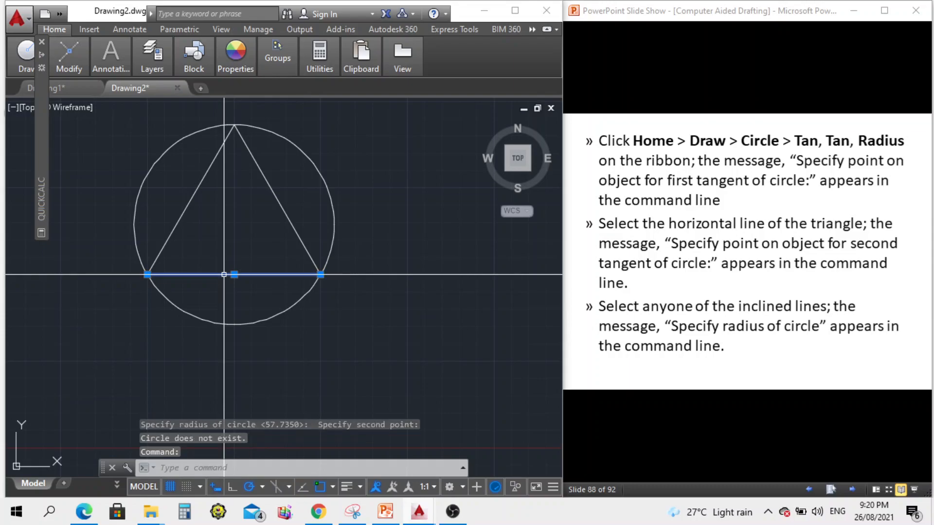
click(287, 216)
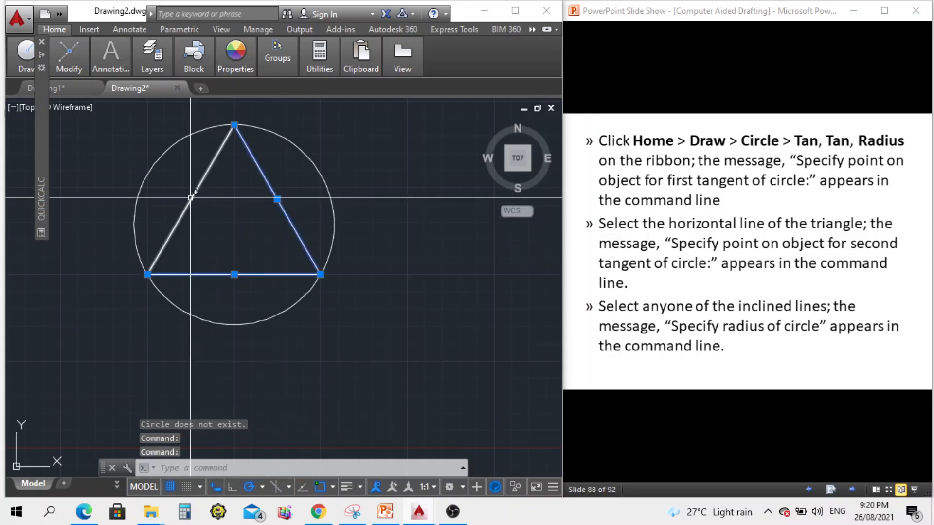
click(190, 200)
click(740, 334)
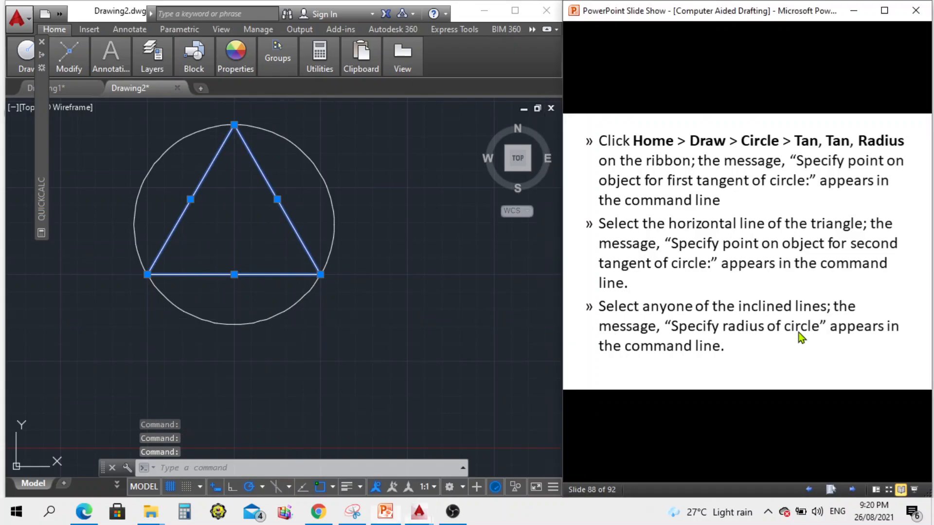
click(861, 492)
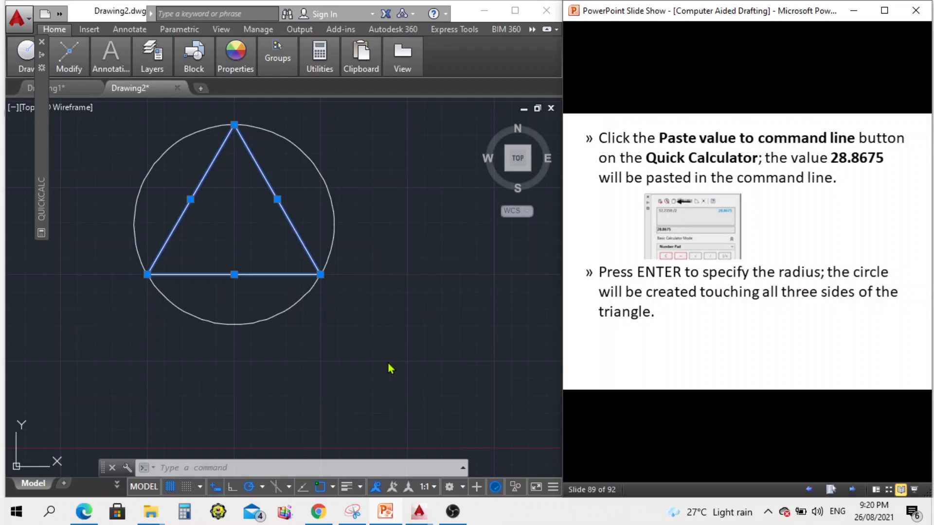
Step: Copy the result 28.8675 from the Quick Calculator for use in the command line
click(236, 467)
right_click(236, 466)
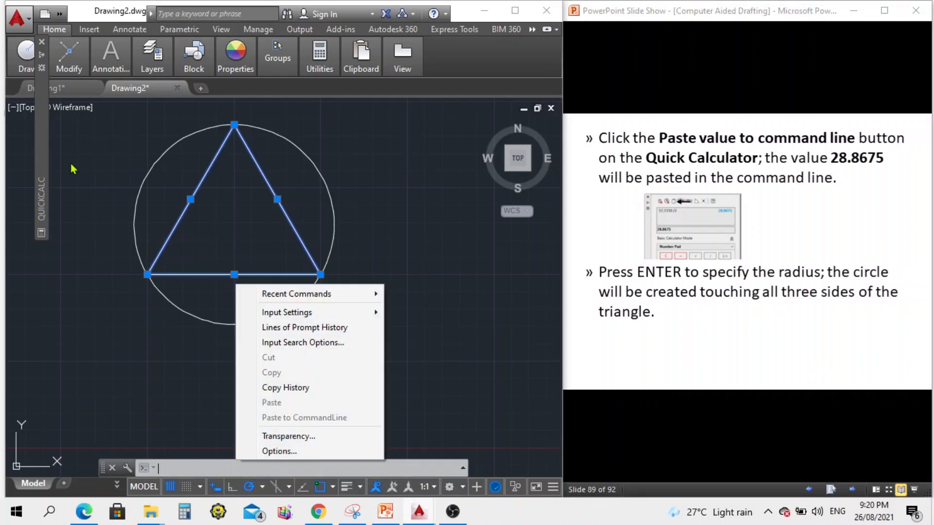
click(41, 63)
drag(109, 116, 44, 111)
key(ctrl+c)
right_click(72, 119)
click(104, 159)
Step: Try to enter the copied value 28.8675 at the command line without an active command
click(202, 469)
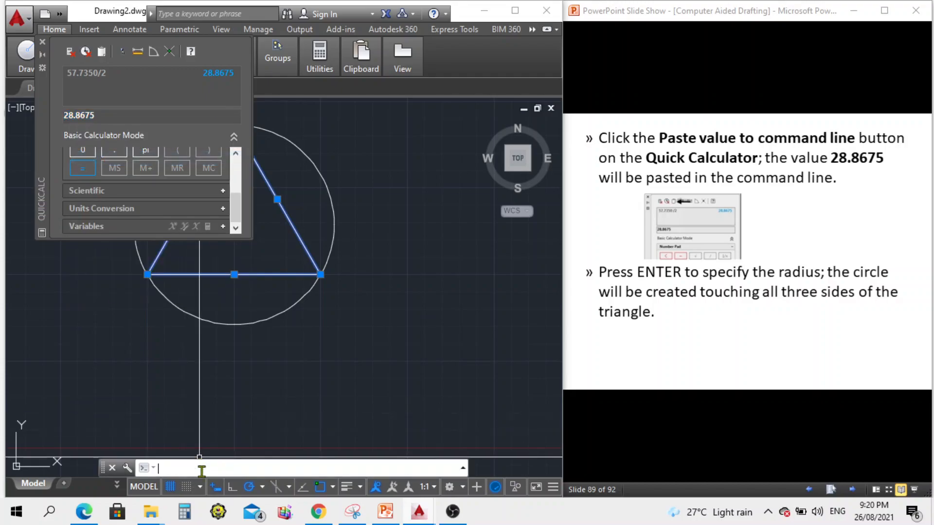
right_click(202, 469)
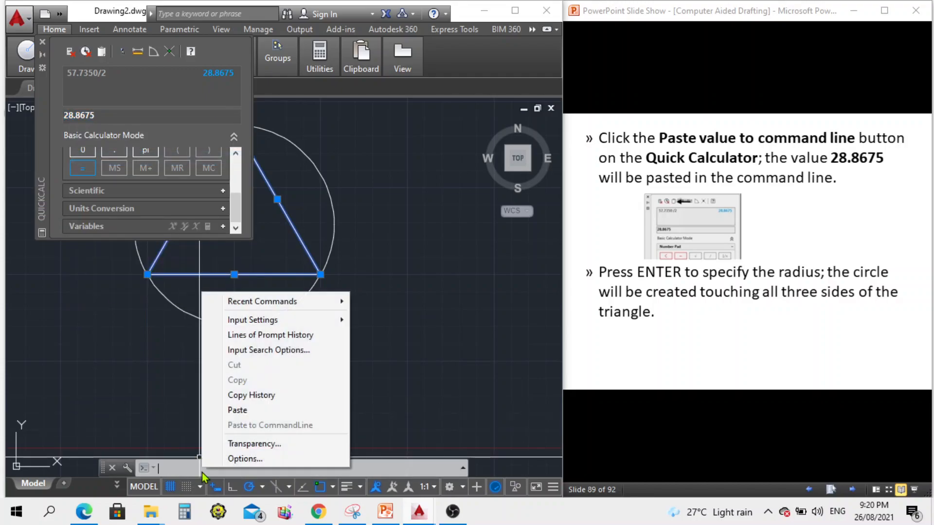
click(238, 413)
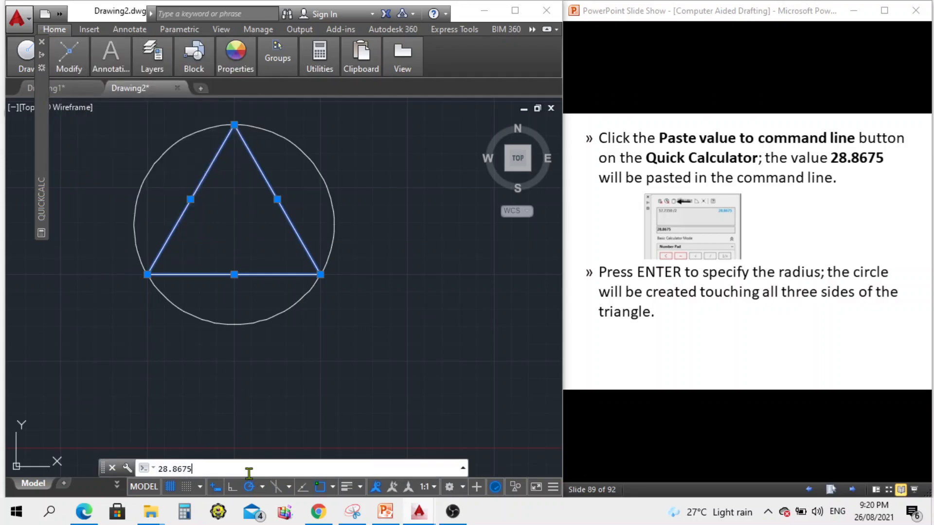
key(Return)
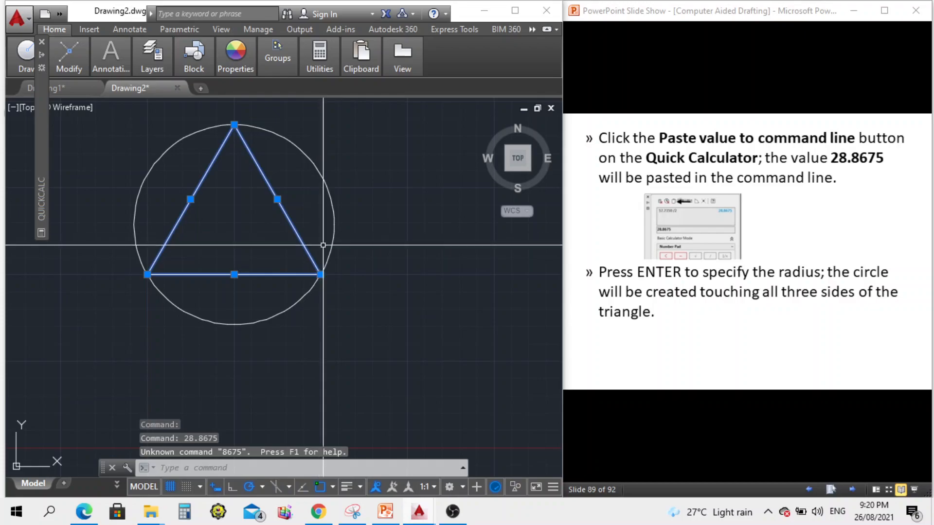
Step: Draw a Tan, Tan, Radius circle tangent to the triangle's base and right inclined side, using the copied radius 28.8675
mouse_move(70, 67)
mouse_move(26, 60)
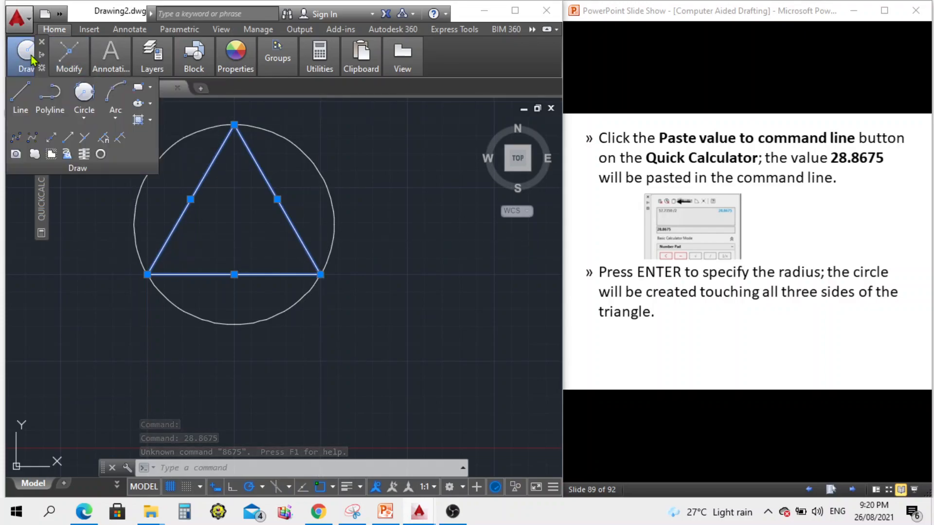
click(89, 118)
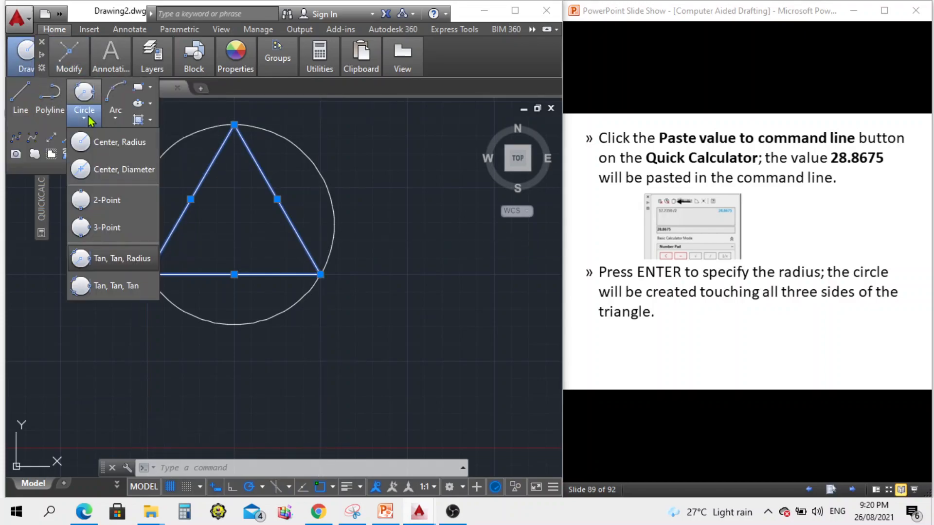
click(113, 267)
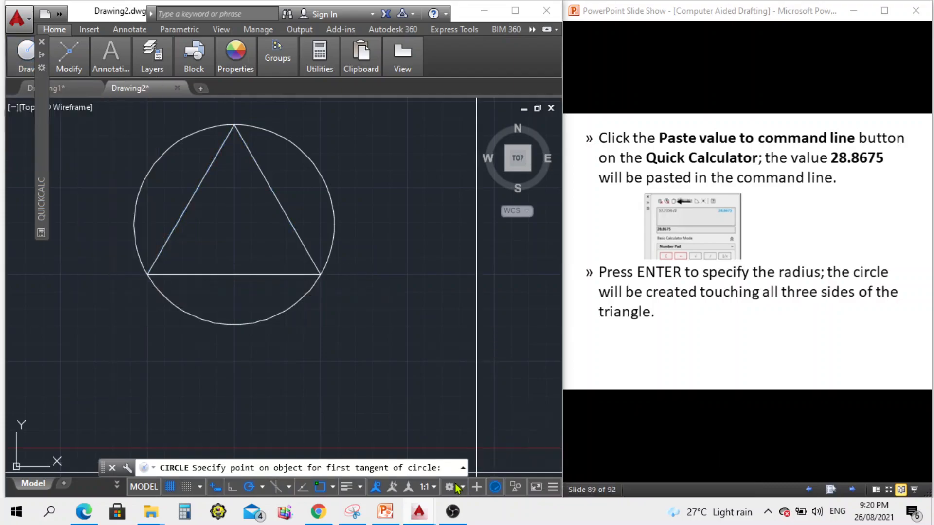
click(232, 274)
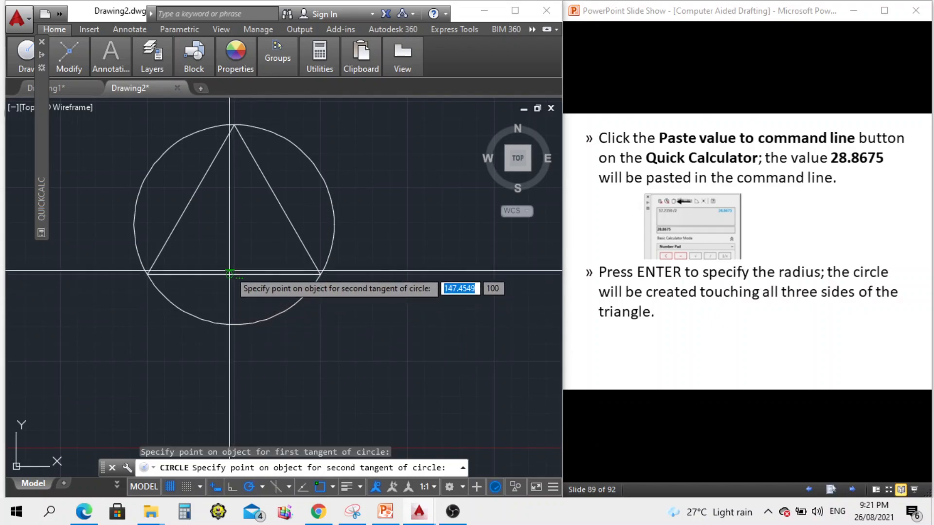
click(277, 200)
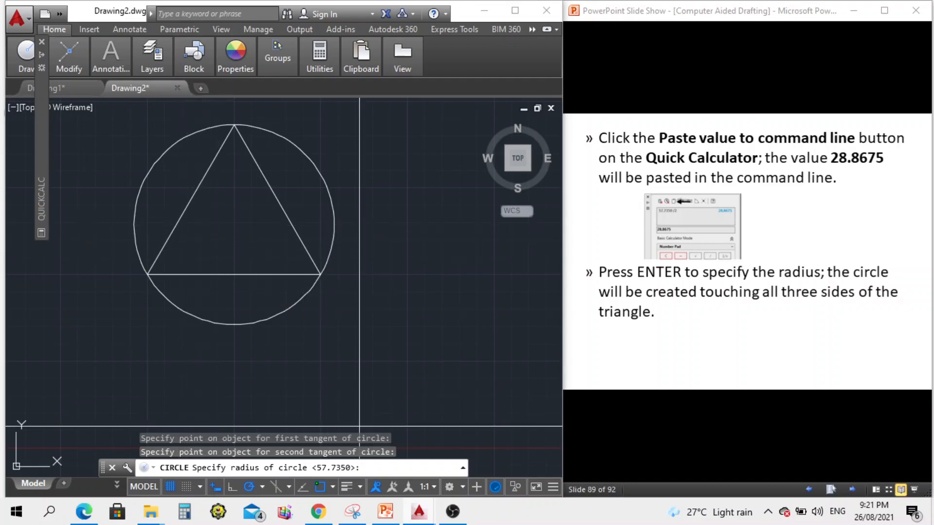
right_click(371, 471)
click(411, 414)
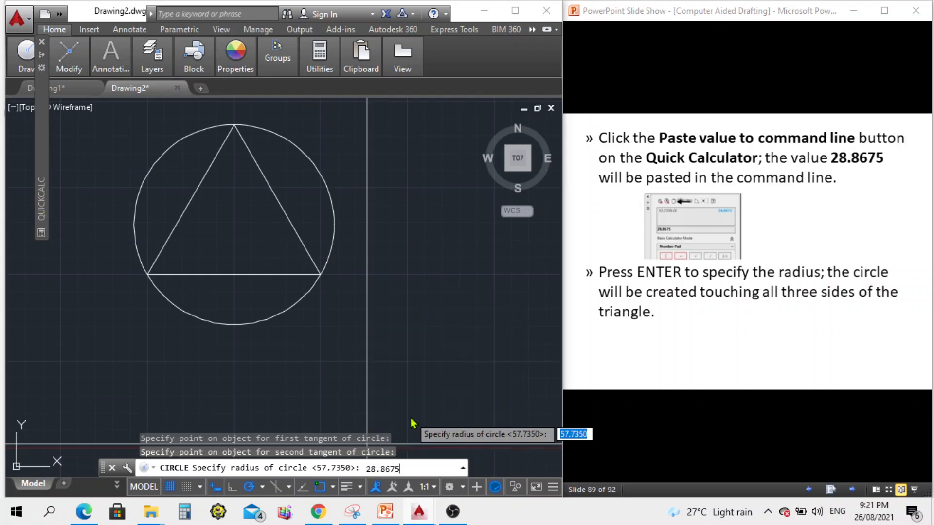
key(Return)
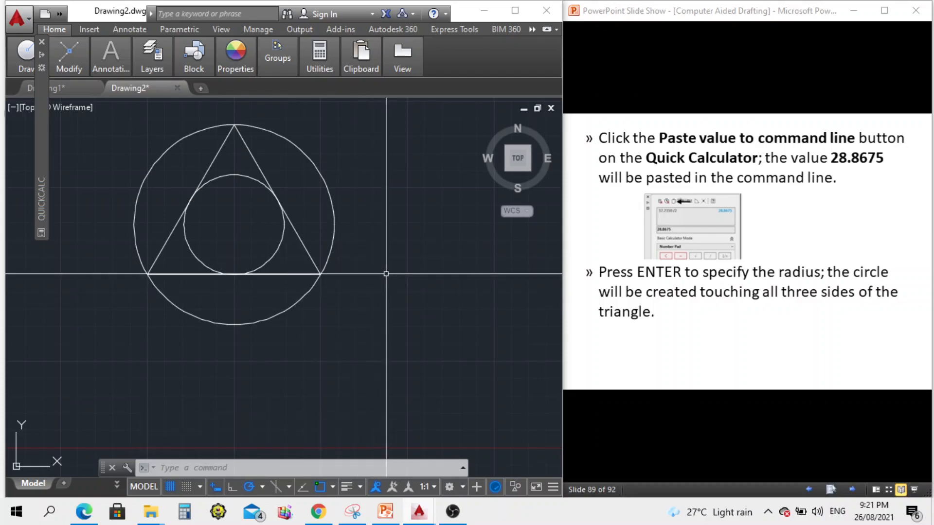
Step: Review the Tan, Tan, Radius instructions again and advance the slide show to the save-and-close instruction
click(808, 490)
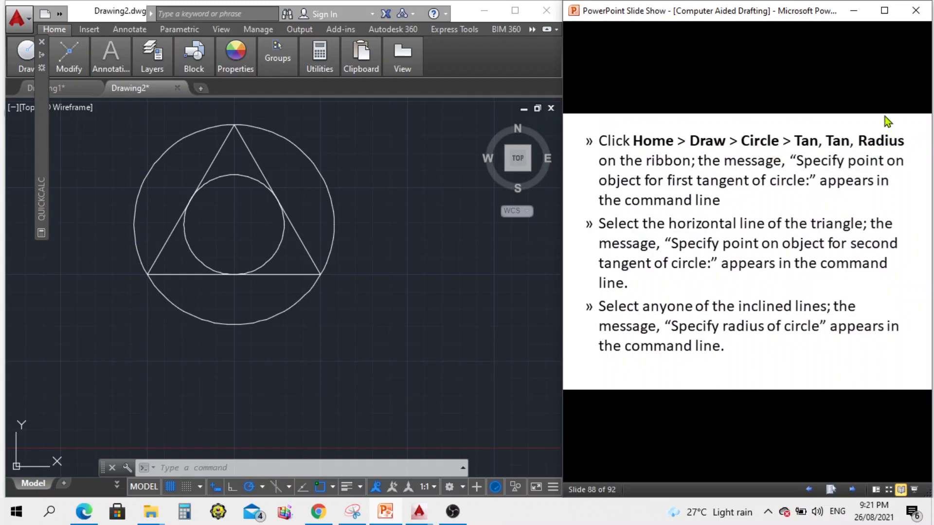
click(851, 491)
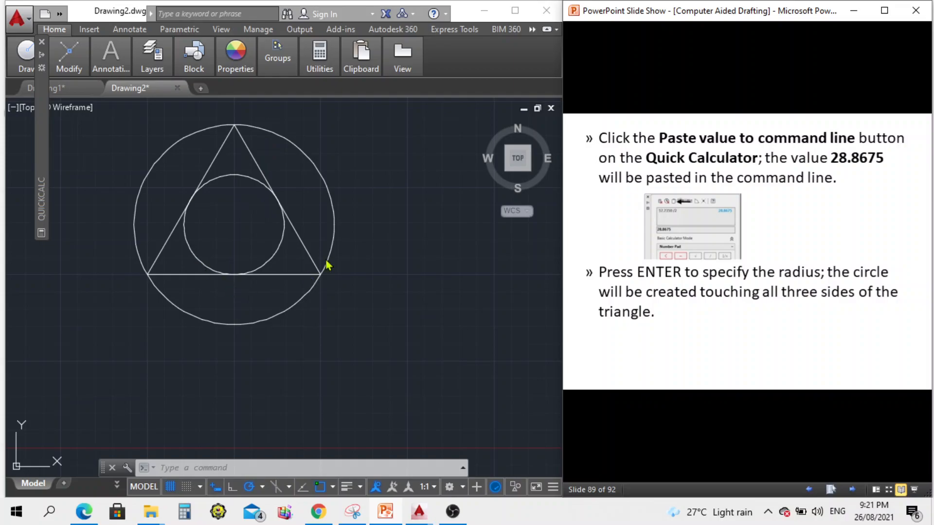
click(852, 488)
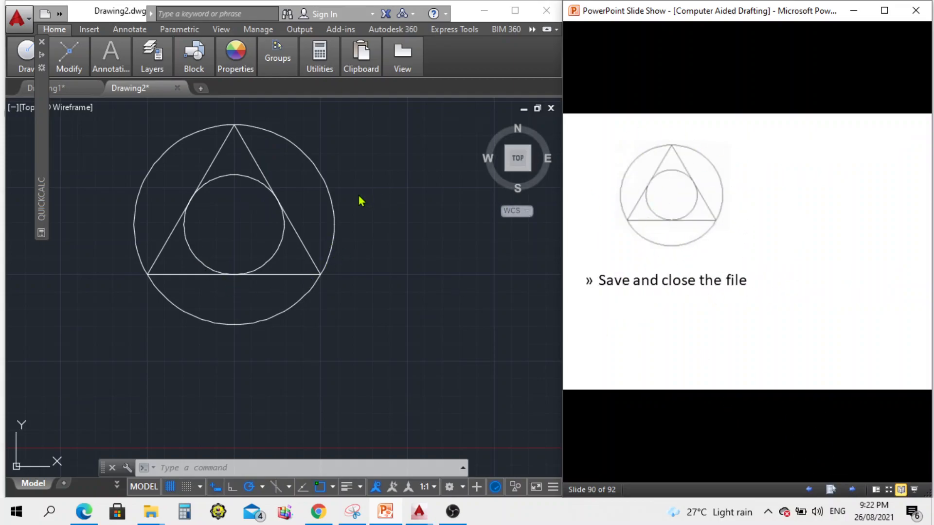
Step: Start saving the drawing and choose the AutoCAD folder inside Learning Sessions on the ADATA HV620 (E:) drive
scroll(282, 209, up, 2)
scroll(319, 240, down, 1)
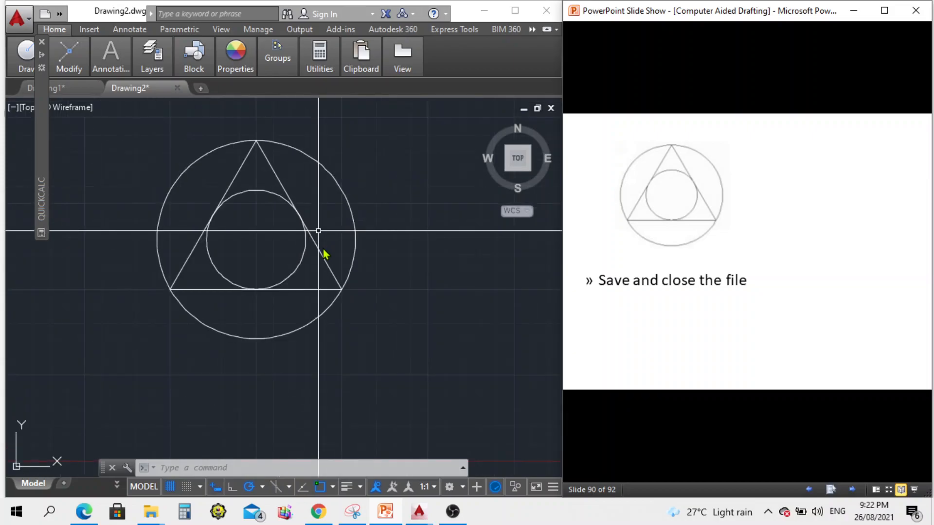
scroll(322, 247, up, 1)
scroll(347, 273, down, 2)
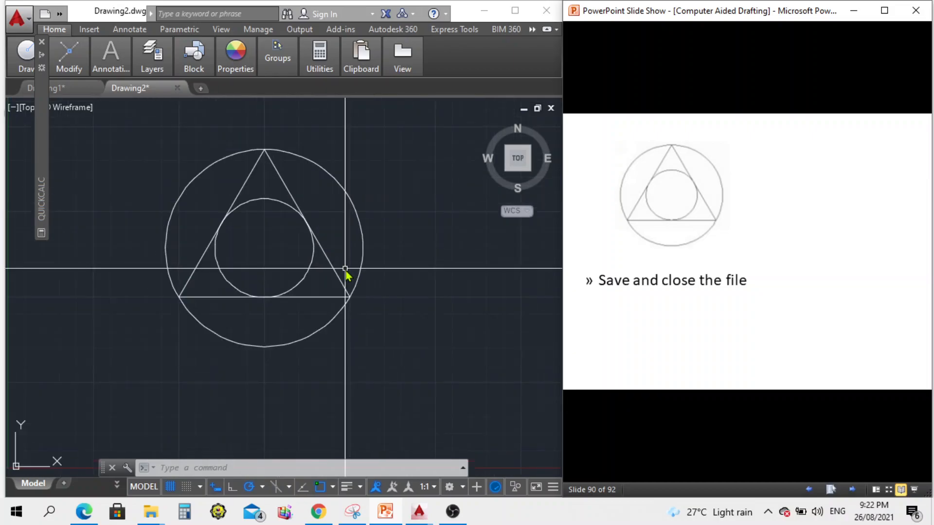
click(60, 16)
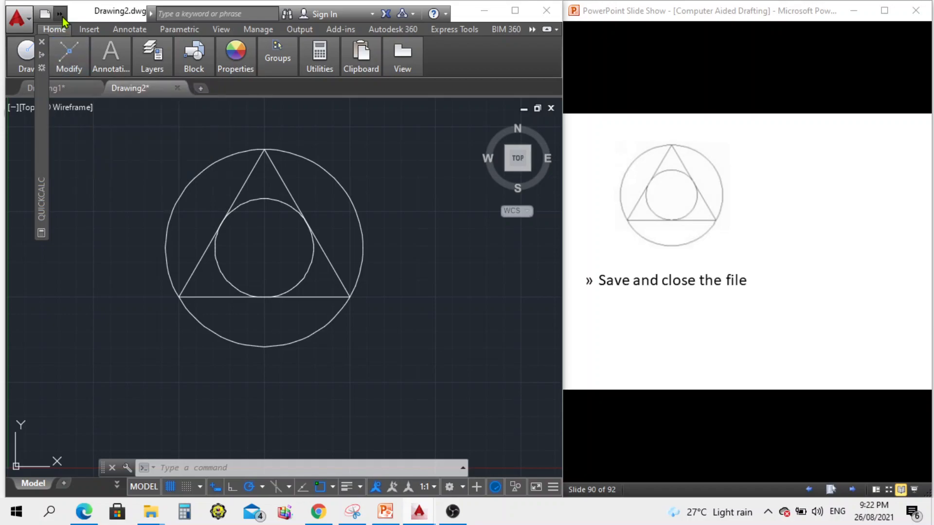
click(60, 14)
click(80, 31)
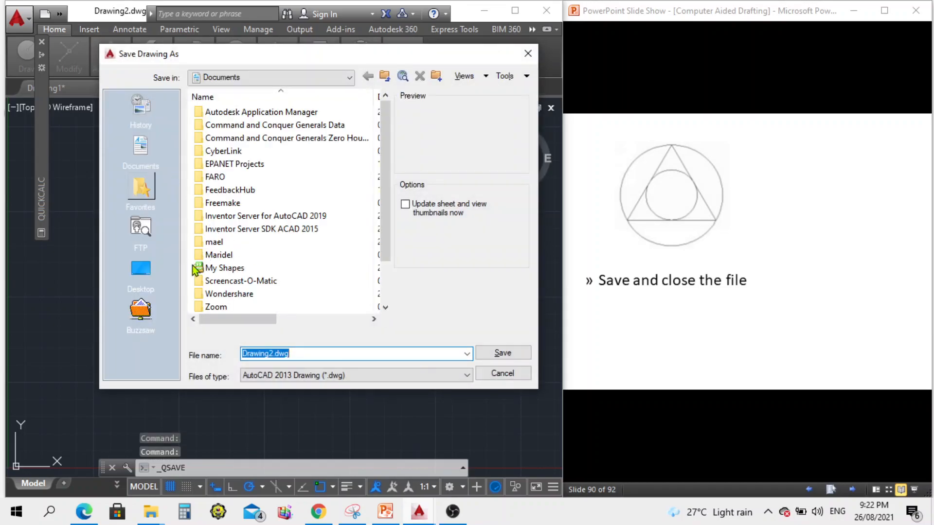
click(286, 78)
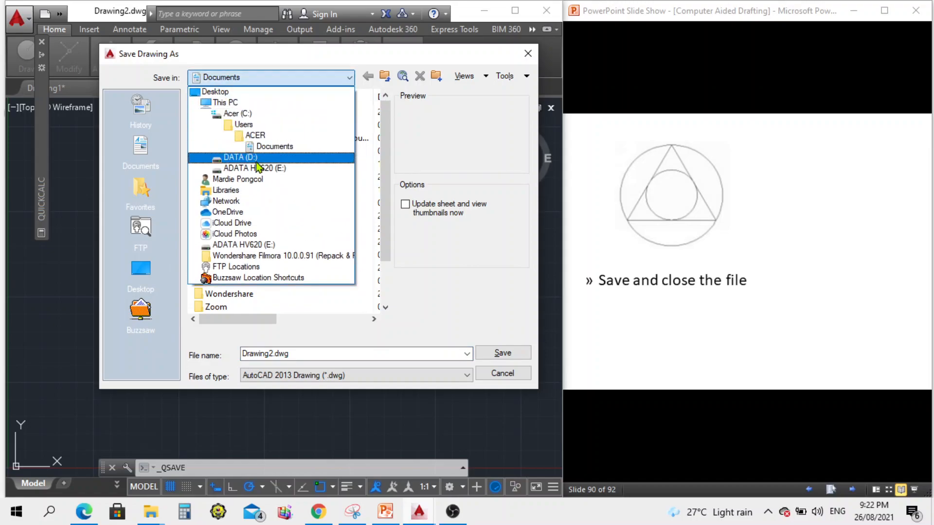
click(257, 168)
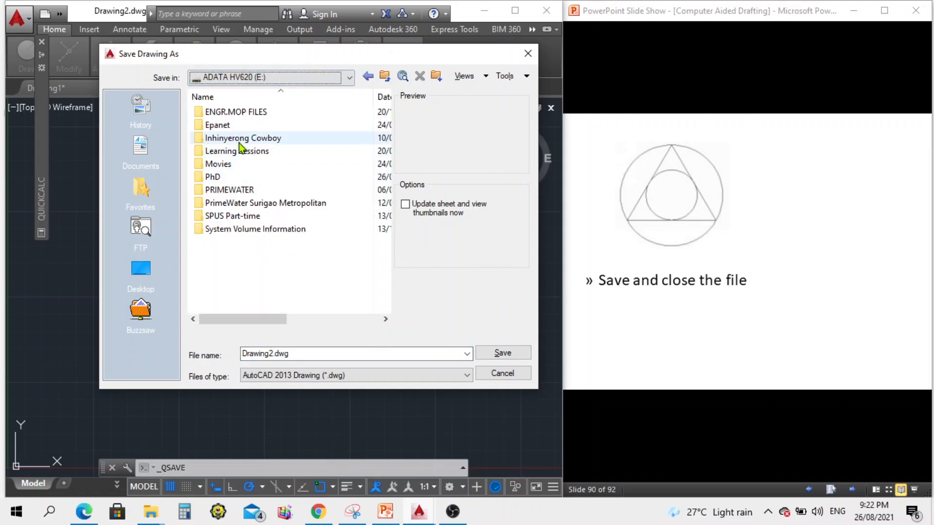
double_click(242, 151)
double_click(225, 111)
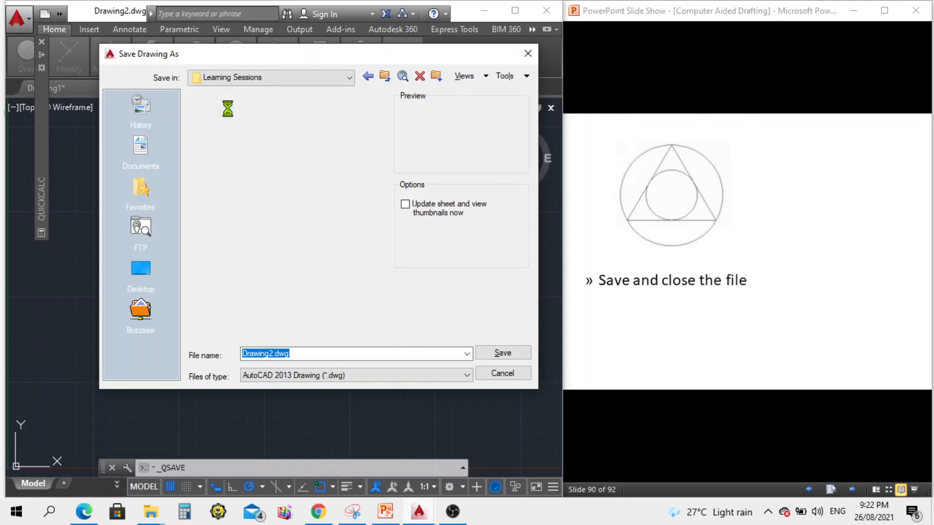
Step: Name the drawing file Circle-examples and save it as an AutoCAD 2013 drawing
double_click(329, 355)
text(C)
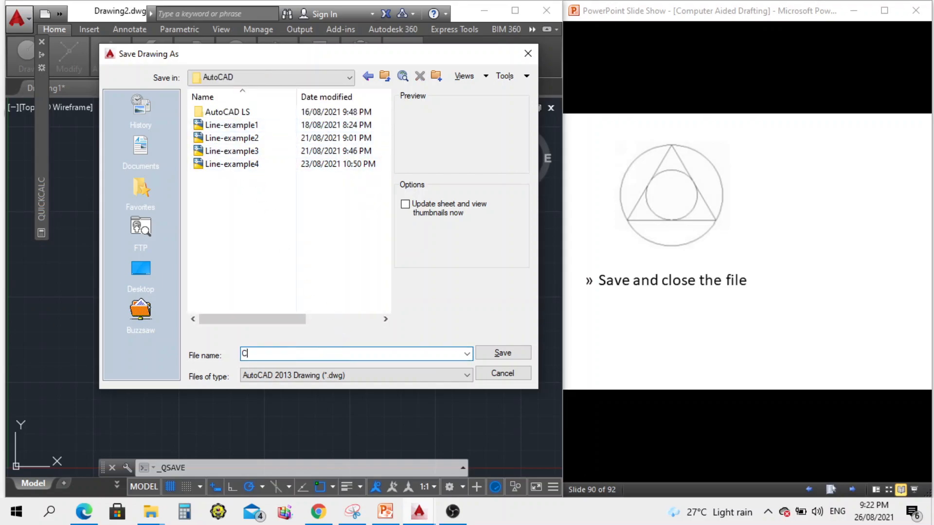
text(ircle-examples)
click(510, 353)
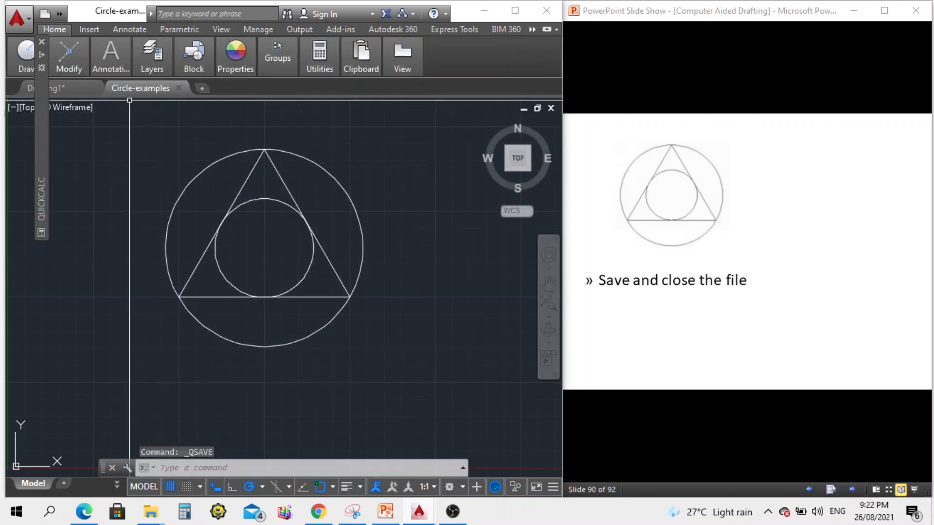
mouse_move(121, 93)
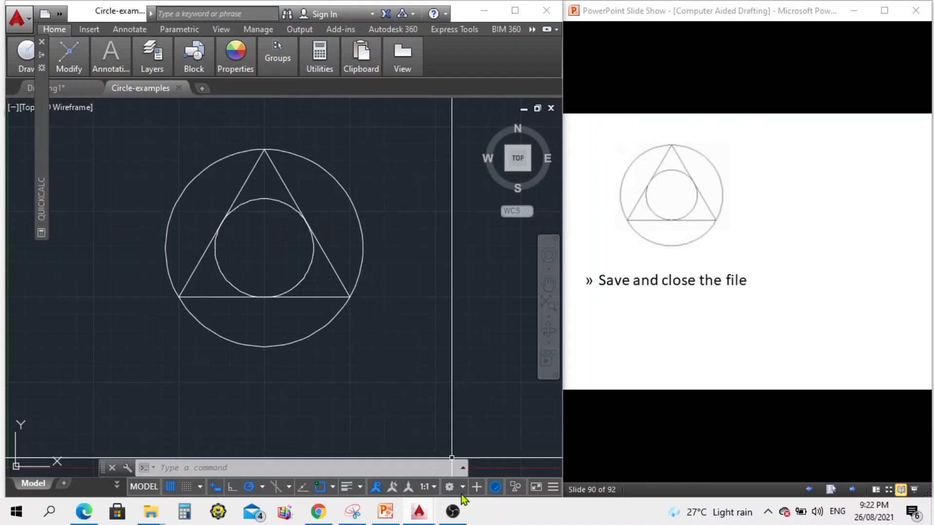
click(463, 521)
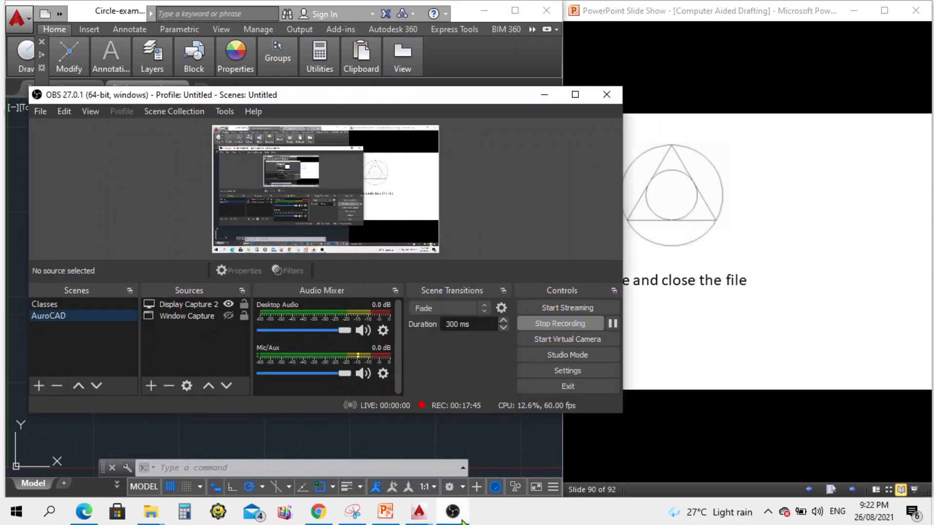
click(463, 521)
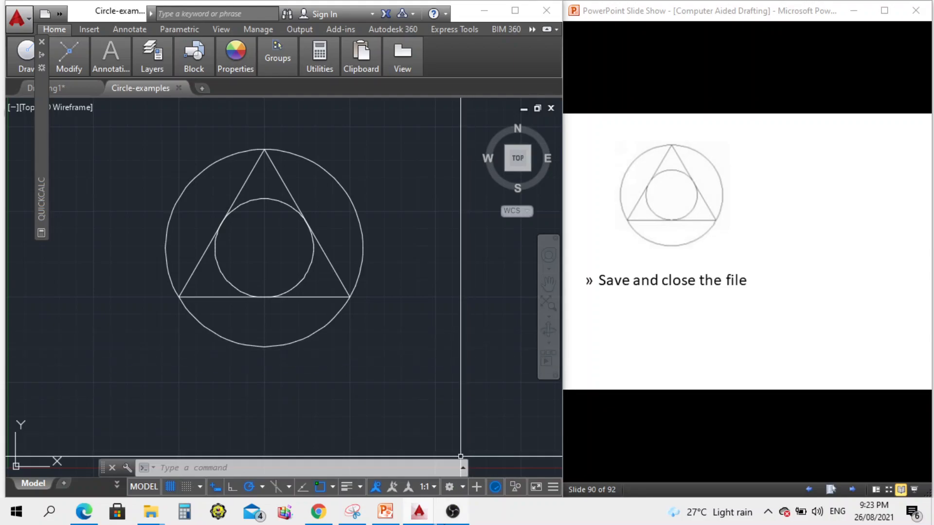
click(452, 512)
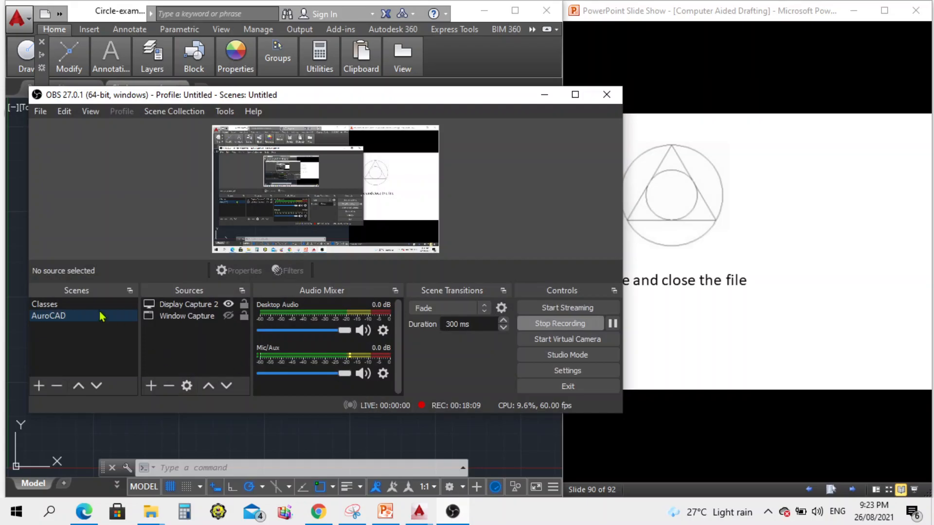